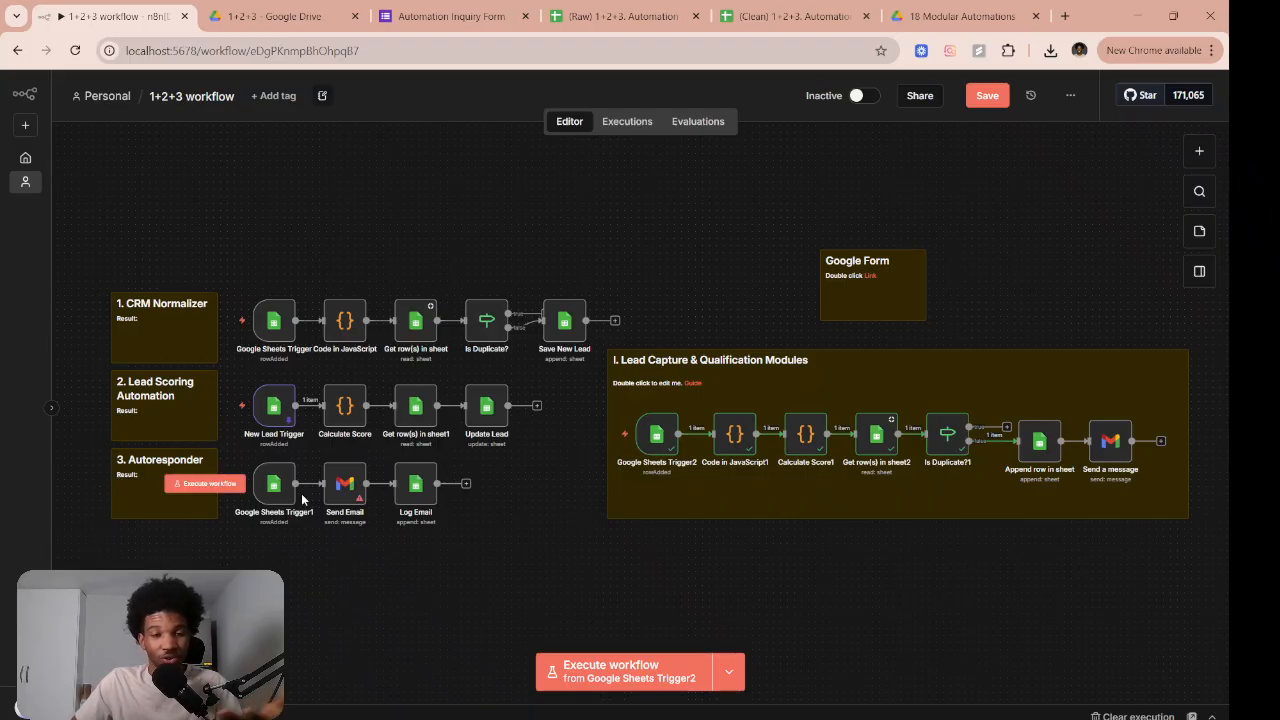
Enter the test lead's full name, email address, phone number and company name on the Automation Inquiry Form
{"action": "left_click_drag", "start_coordinate": [93, 257], "coordinate": [1185, 553]}
{"action": "left_click", "coordinate": [1170, 565]}
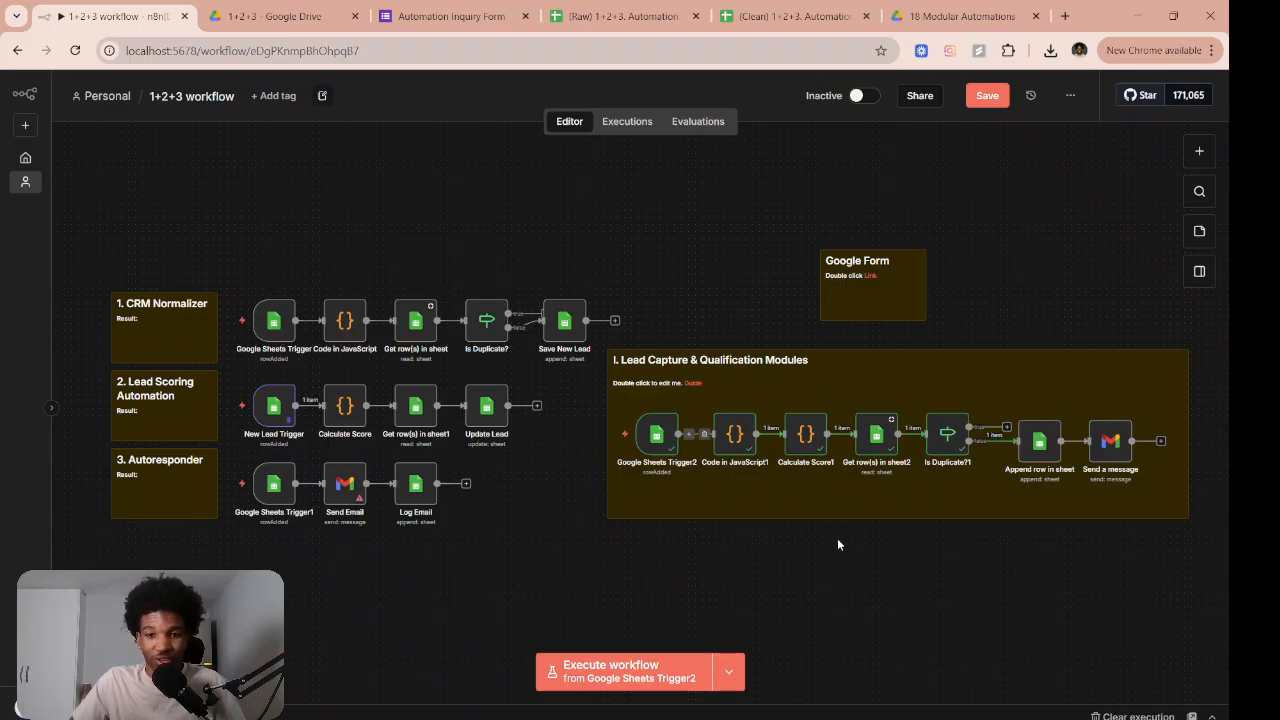
{"action": "left_click", "coordinate": [451, 16]}
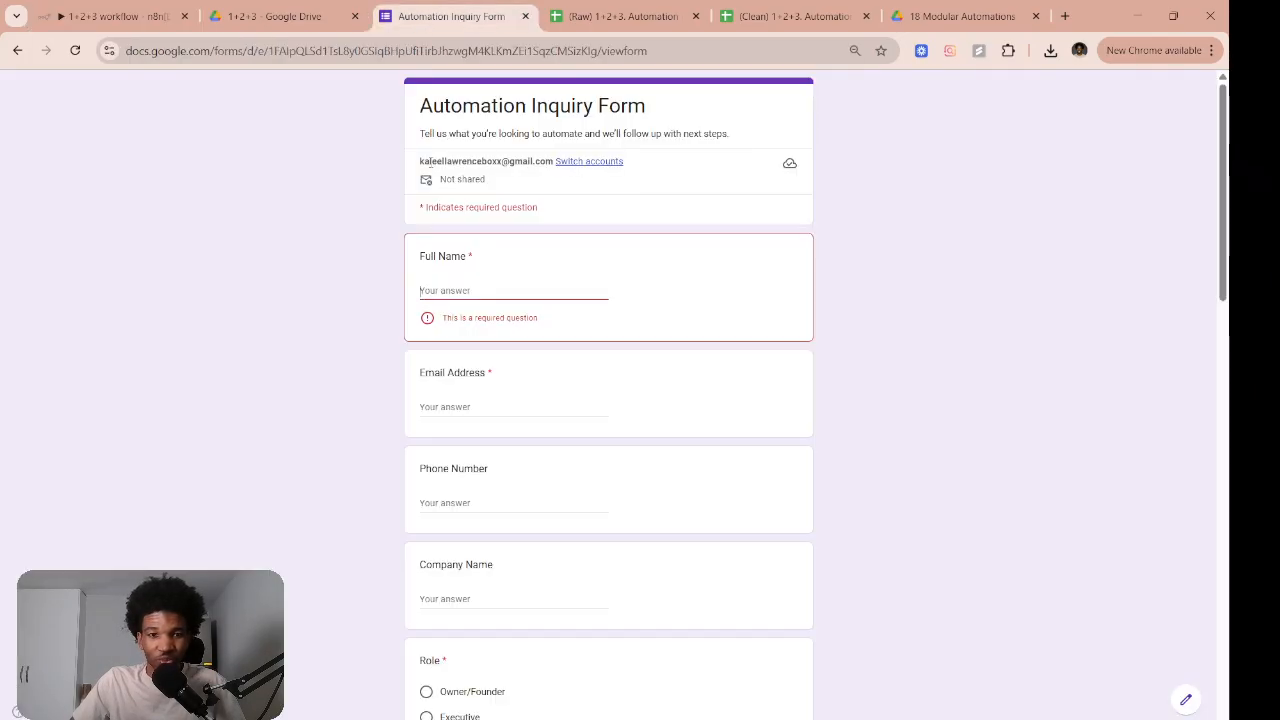
{"action": "left_click", "coordinate": [465, 290]}
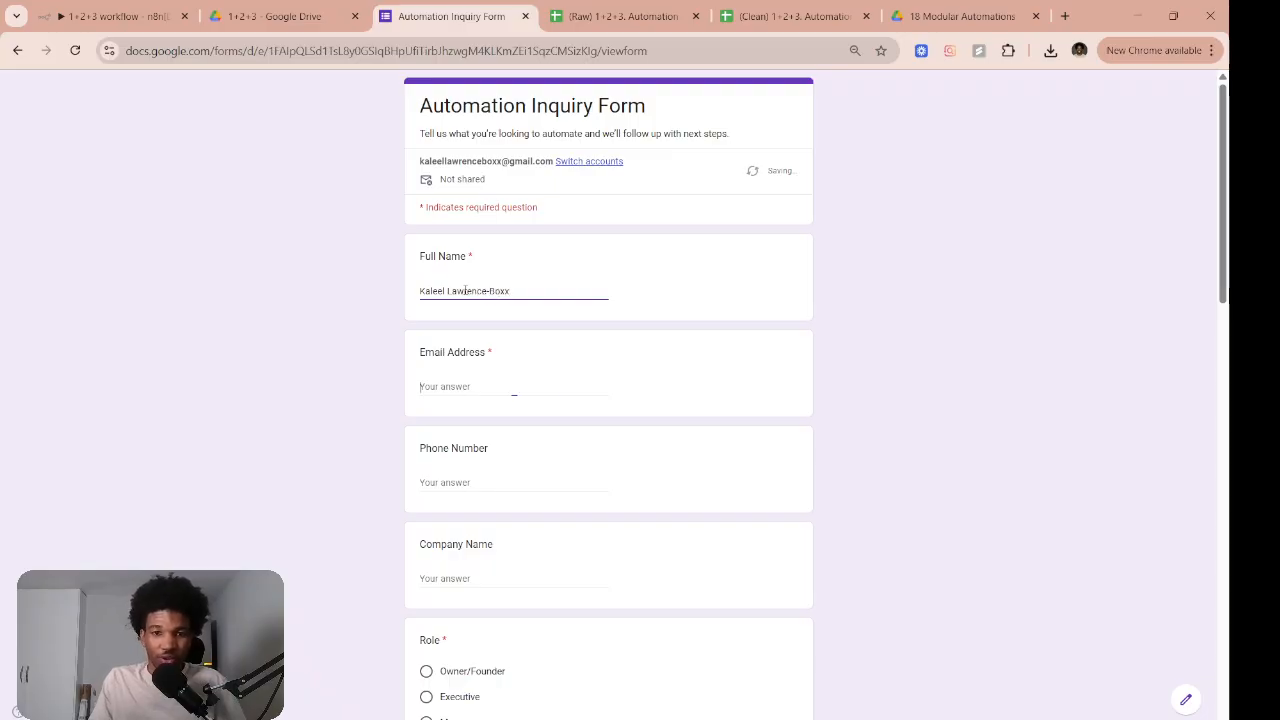
{"action": "left_click", "coordinate": [483, 390]}
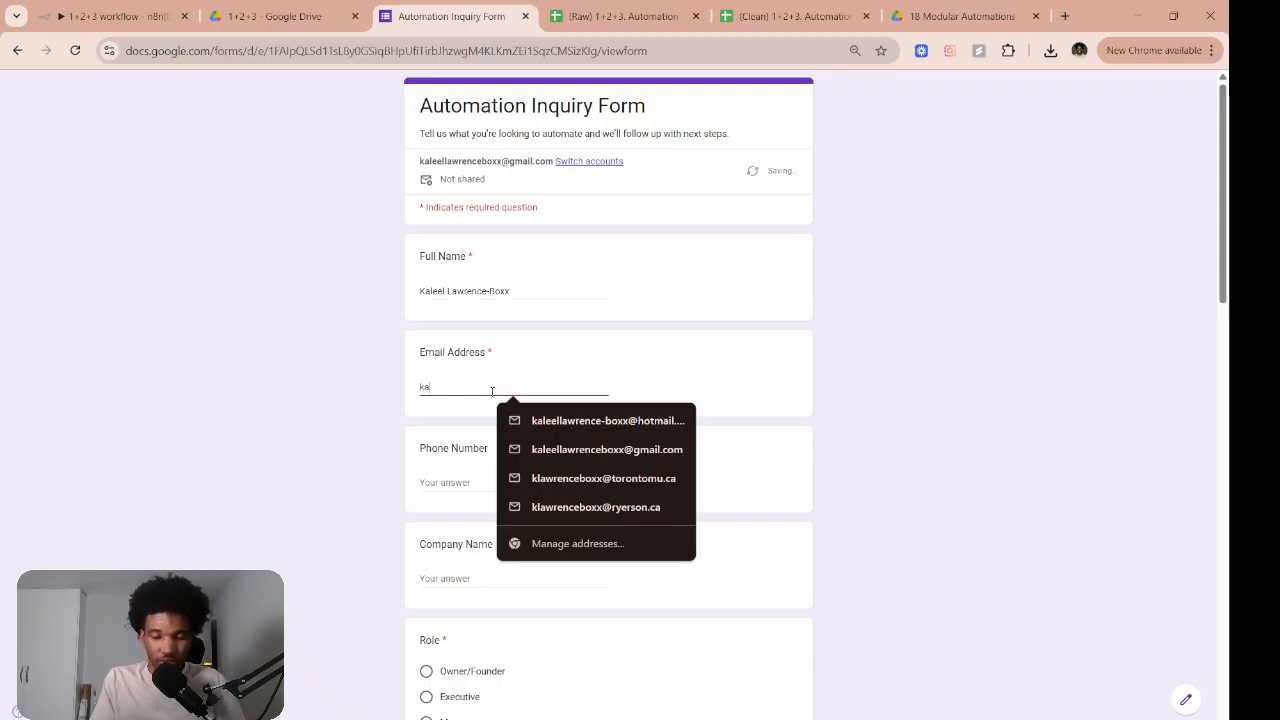
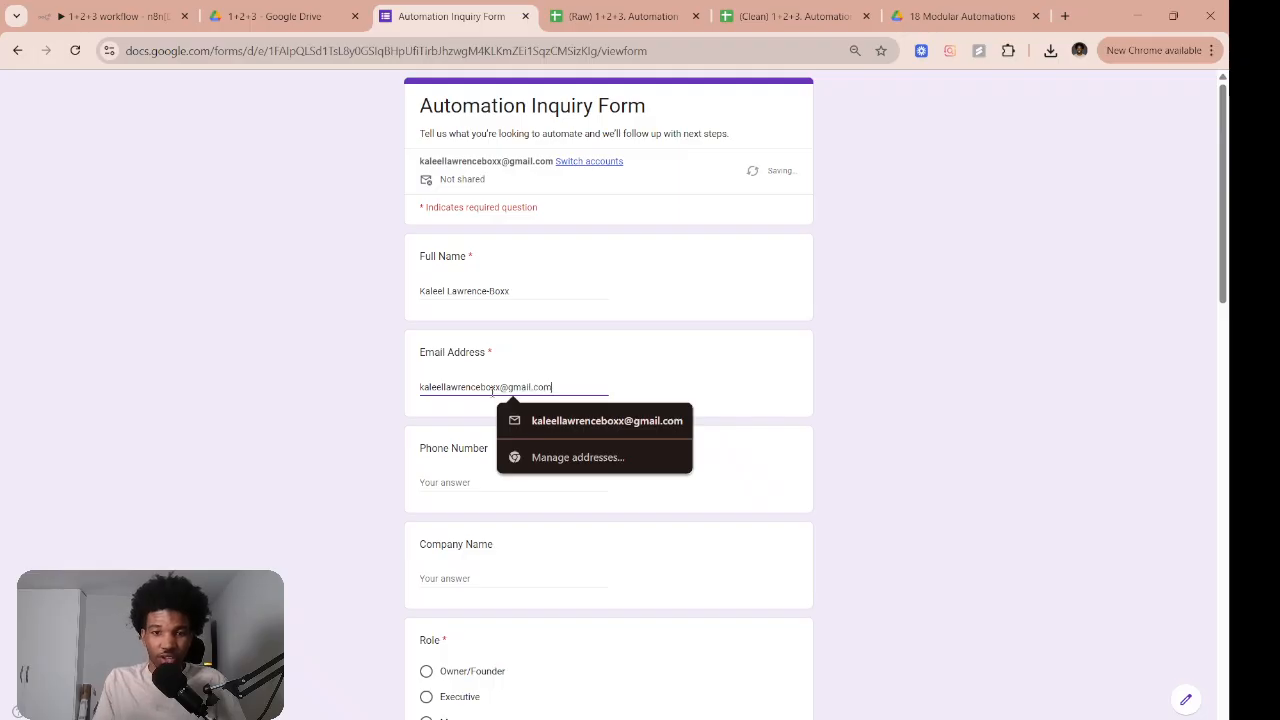
{"action": "key", "text": "Tab"}
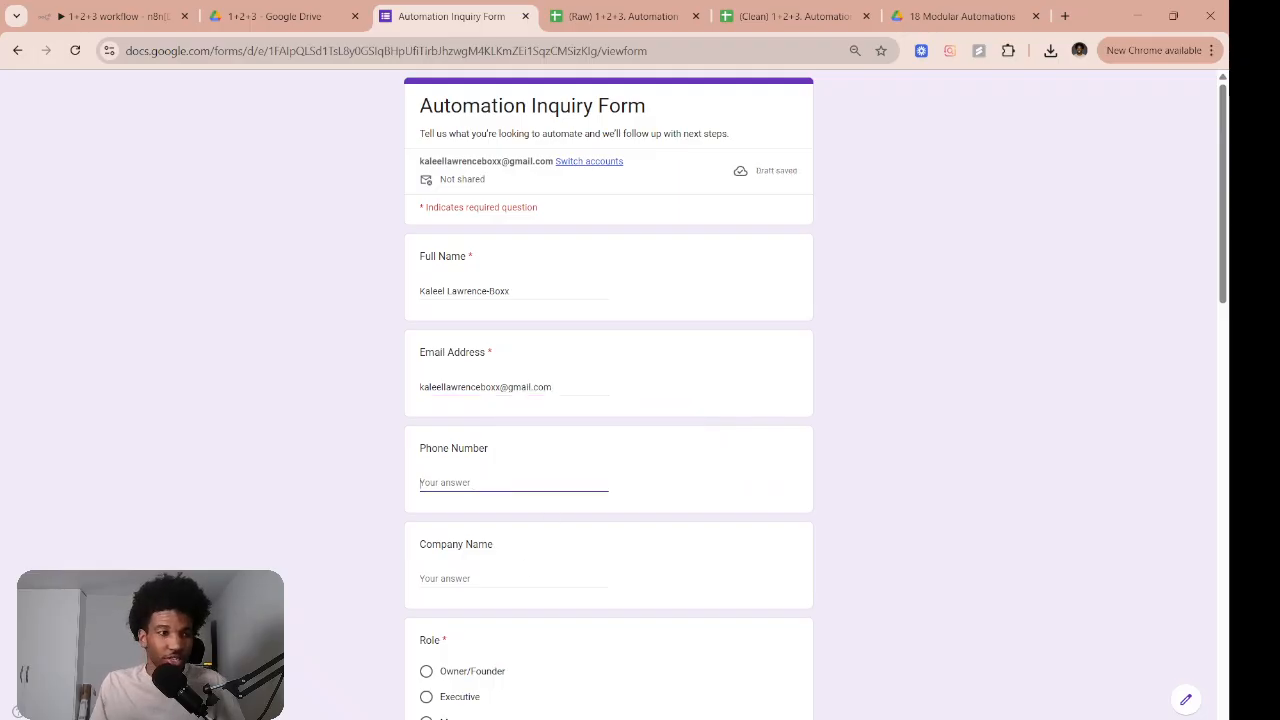
{"action": "left_click", "coordinate": [543, 480]}
{"action": "key", "text": "ctrl+v"}
{"action": "left_click", "coordinate": [514, 580]}
{"action": "type", "text": "Boxx"}
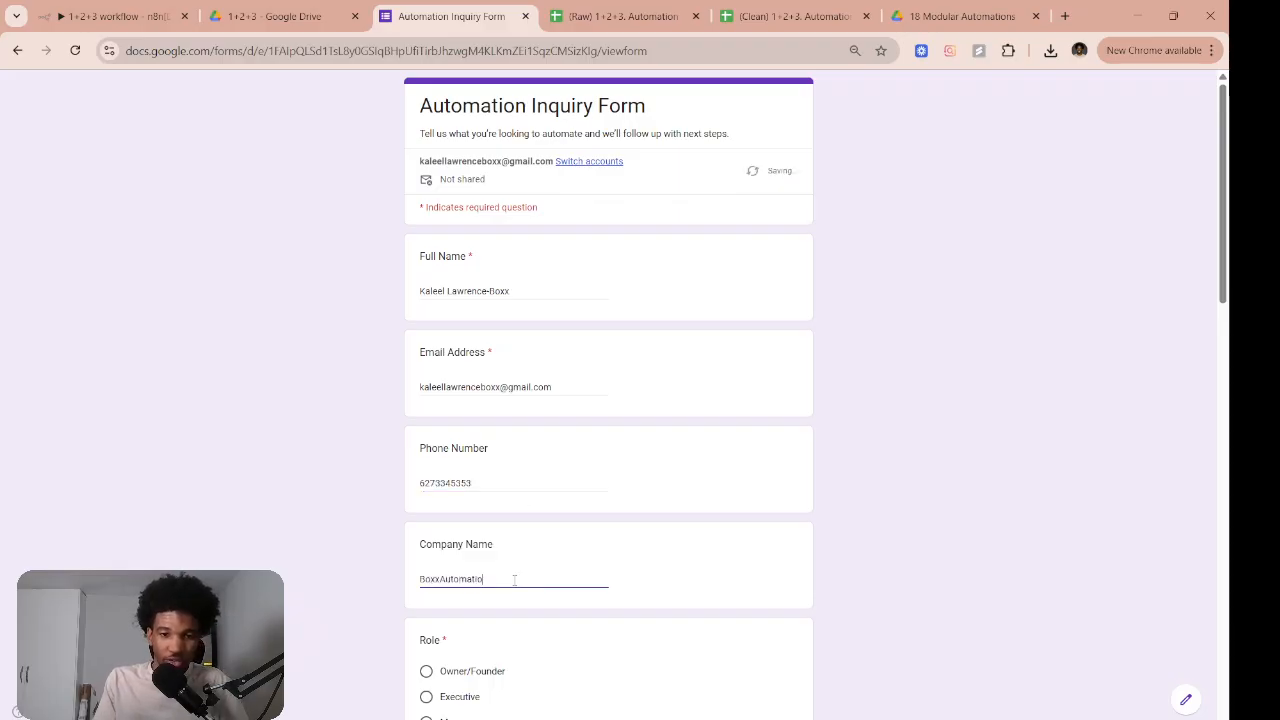
Choose Owner/Founder and Automations & workflows, and describe the need as 'automate lead nurturing workflow'
{"action": "scroll", "coordinate": [506, 534], "scroll_direction": "down", "scroll_amount": 2}
{"action": "left_click", "coordinate": [428, 510]}
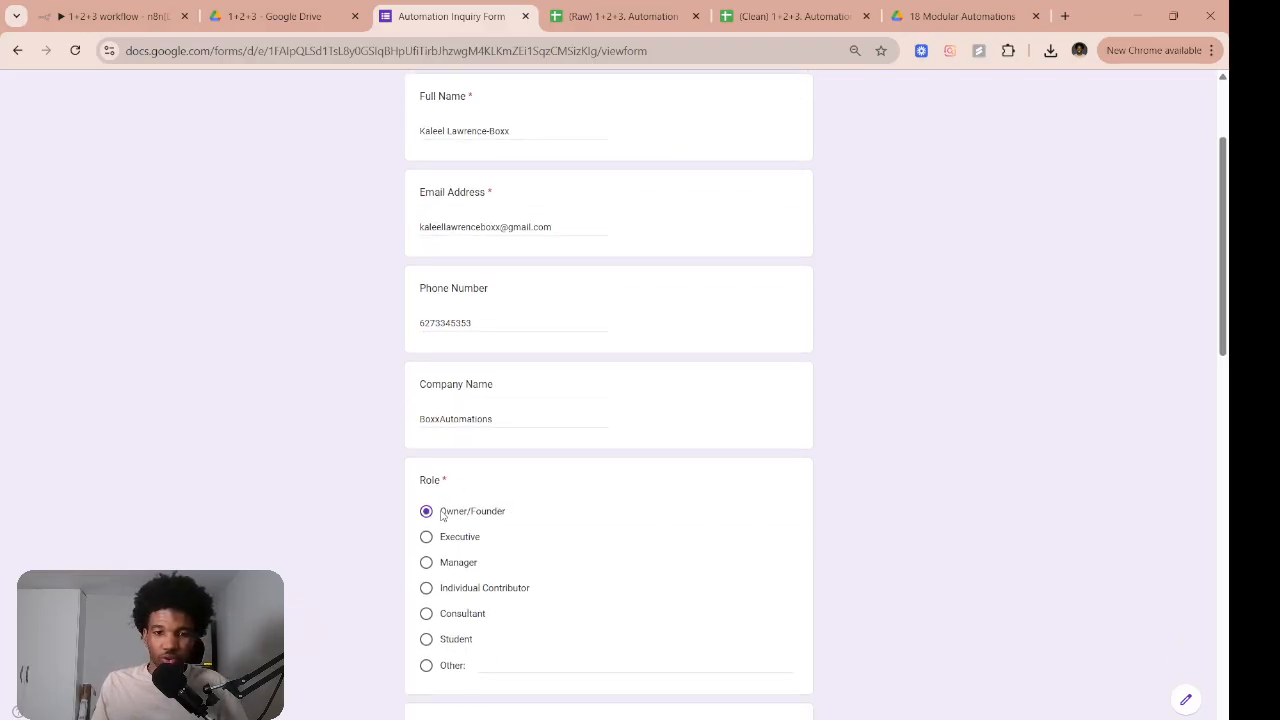
{"action": "scroll", "coordinate": [460, 505], "scroll_direction": "down", "scroll_amount": 3}
{"action": "left_click", "coordinate": [442, 442]}
{"action": "scroll", "coordinate": [464, 452], "scroll_direction": "down", "scroll_amount": 1}
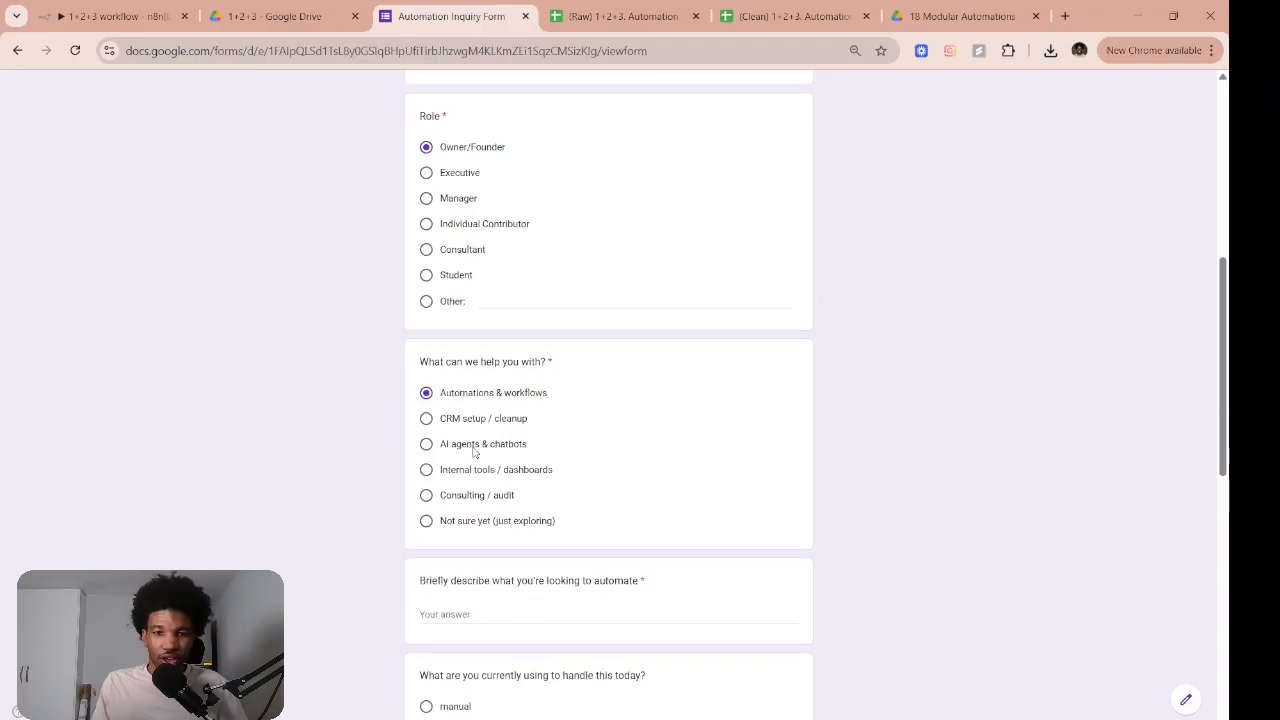
{"action": "scroll", "coordinate": [466, 453], "scroll_direction": "down", "scroll_amount": 2}
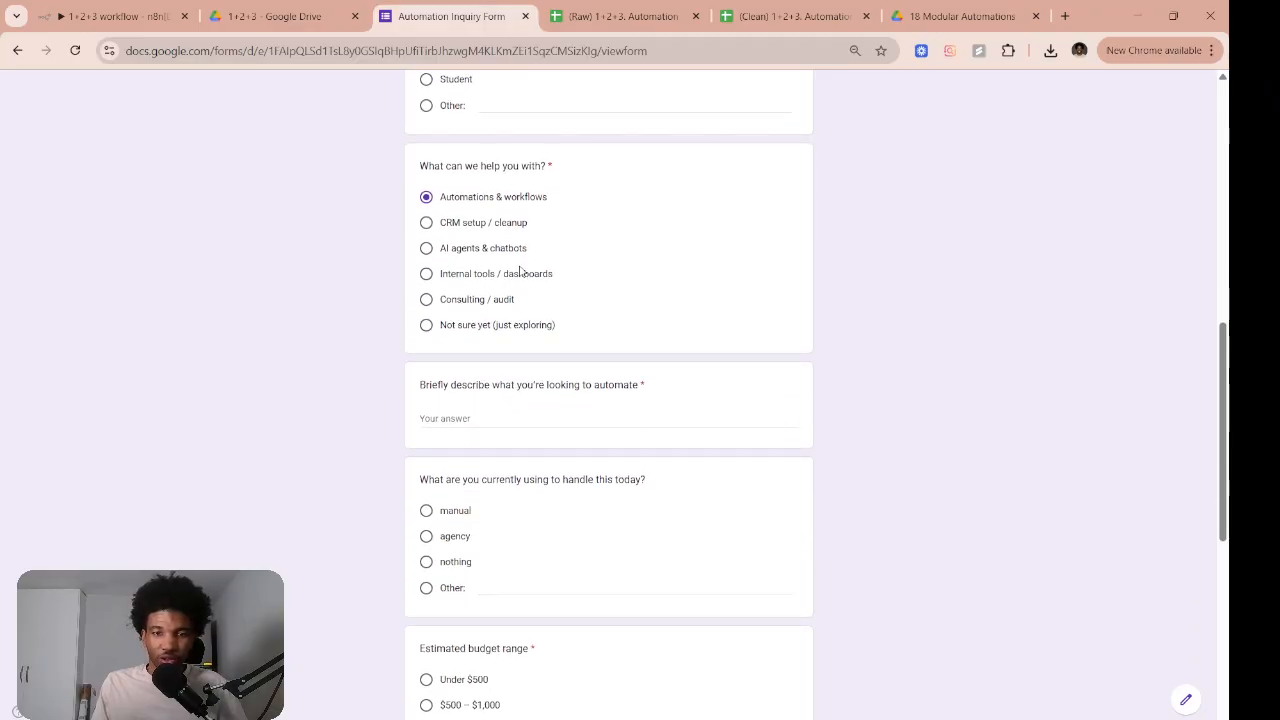
{"action": "scroll", "coordinate": [510, 260], "scroll_direction": "down", "scroll_amount": 2}
{"action": "left_click", "coordinate": [503, 262]}
{"action": "type", "text": "automate lead nurturing workflow"}
Mark handling as manual, pick the $1,000 – $3,000 budget and ASAP timeline, consent, and submit
{"action": "left_click", "coordinate": [426, 350]}
{"action": "scroll", "coordinate": [451, 417], "scroll_direction": "down", "scroll_amount": 2}
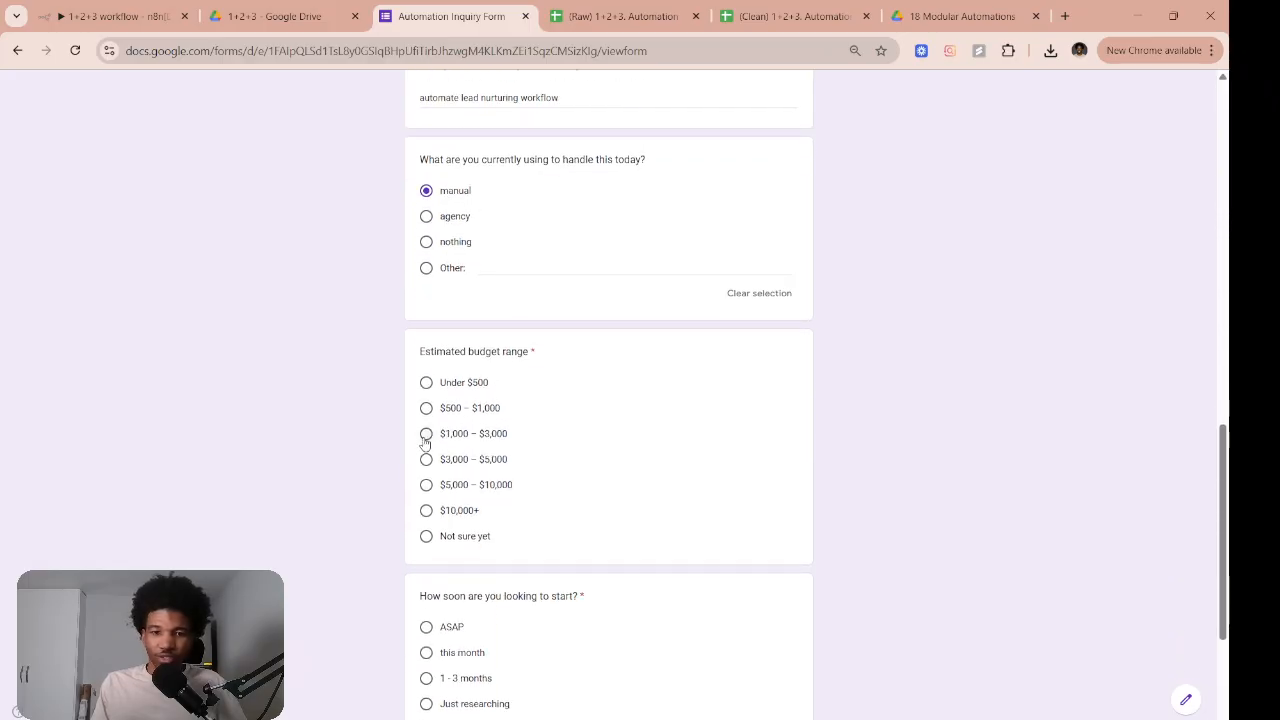
{"action": "left_click", "coordinate": [426, 436]}
{"action": "scroll", "coordinate": [449, 402], "scroll_direction": "down", "scroll_amount": 3}
{"action": "left_click", "coordinate": [426, 398]}
{"action": "left_click", "coordinate": [426, 566]}
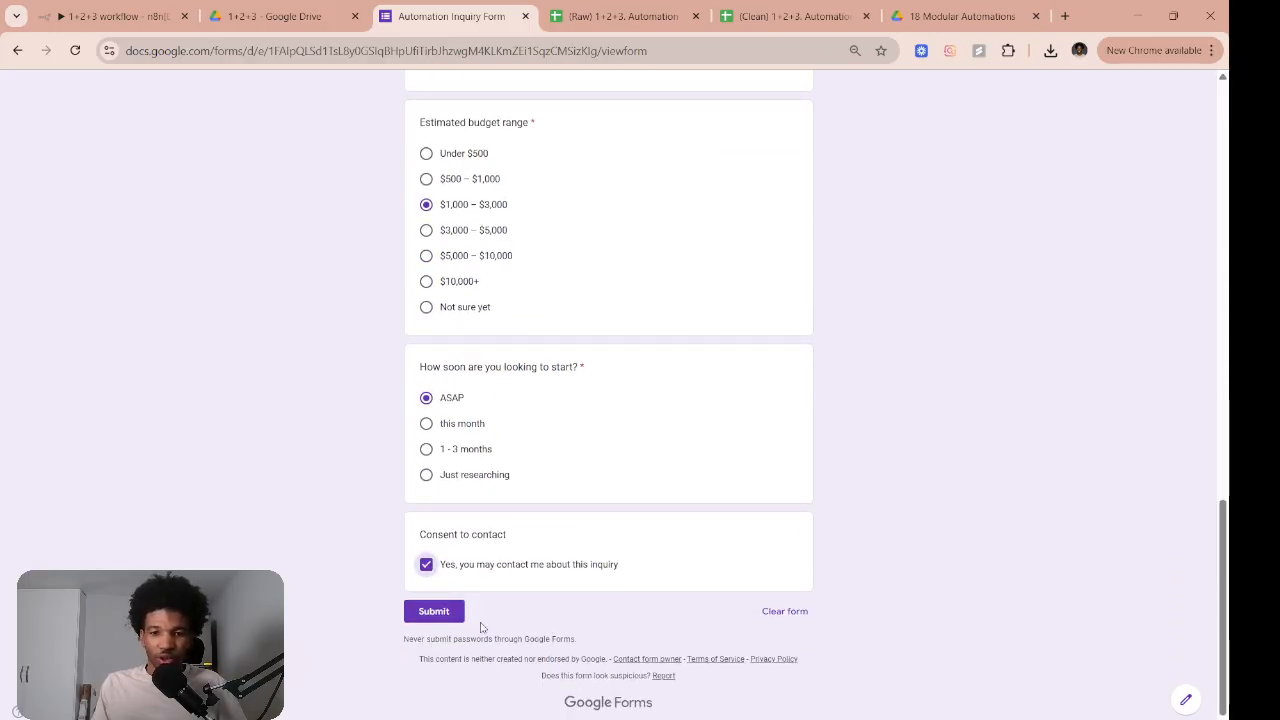
{"action": "left_click", "coordinate": [432, 612]}
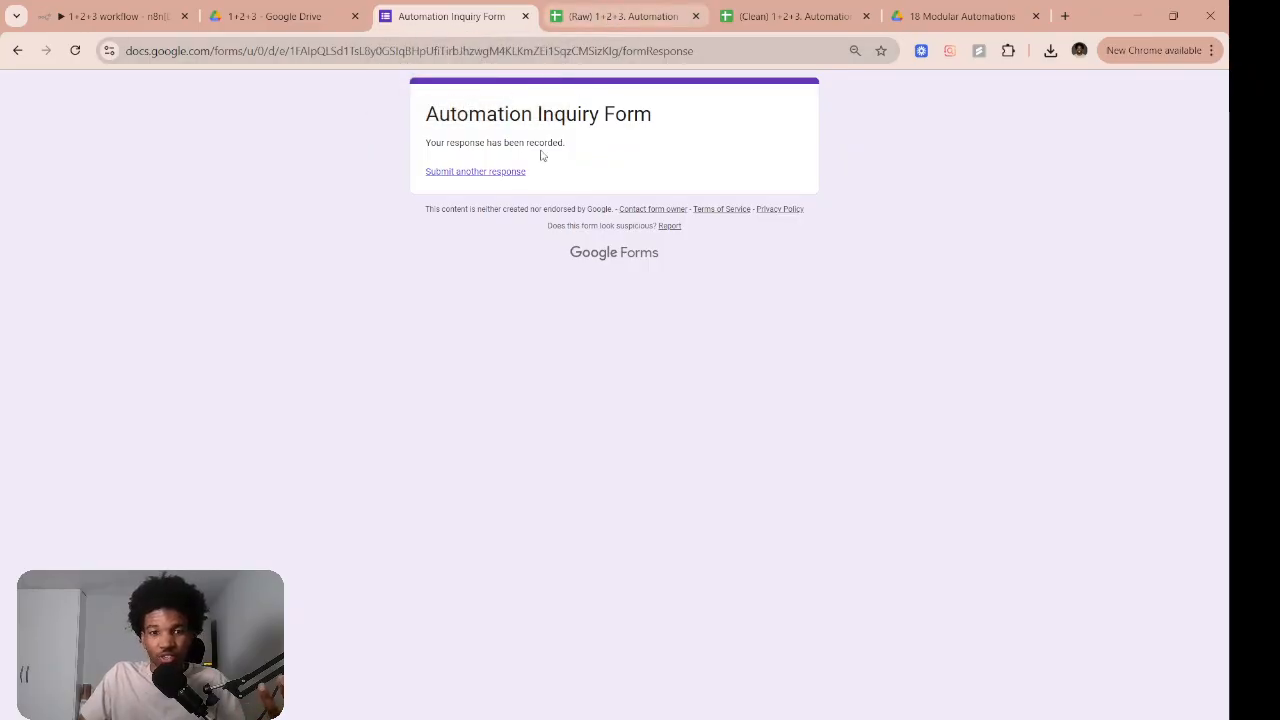
Review the new response's name, email and phone in the Raw sheet and widen the Email Address column
{"action": "key", "text": "ctrl+Tab"}
{"action": "left_click", "coordinate": [189, 256]}
{"action": "left_click", "coordinate": [69, 230]}
{"action": "left_click", "coordinate": [167, 230]}
{"action": "left_click", "coordinate": [295, 226]}
{"action": "left_click_drag", "start_coordinate": [222, 168], "coordinate": [244, 168]}
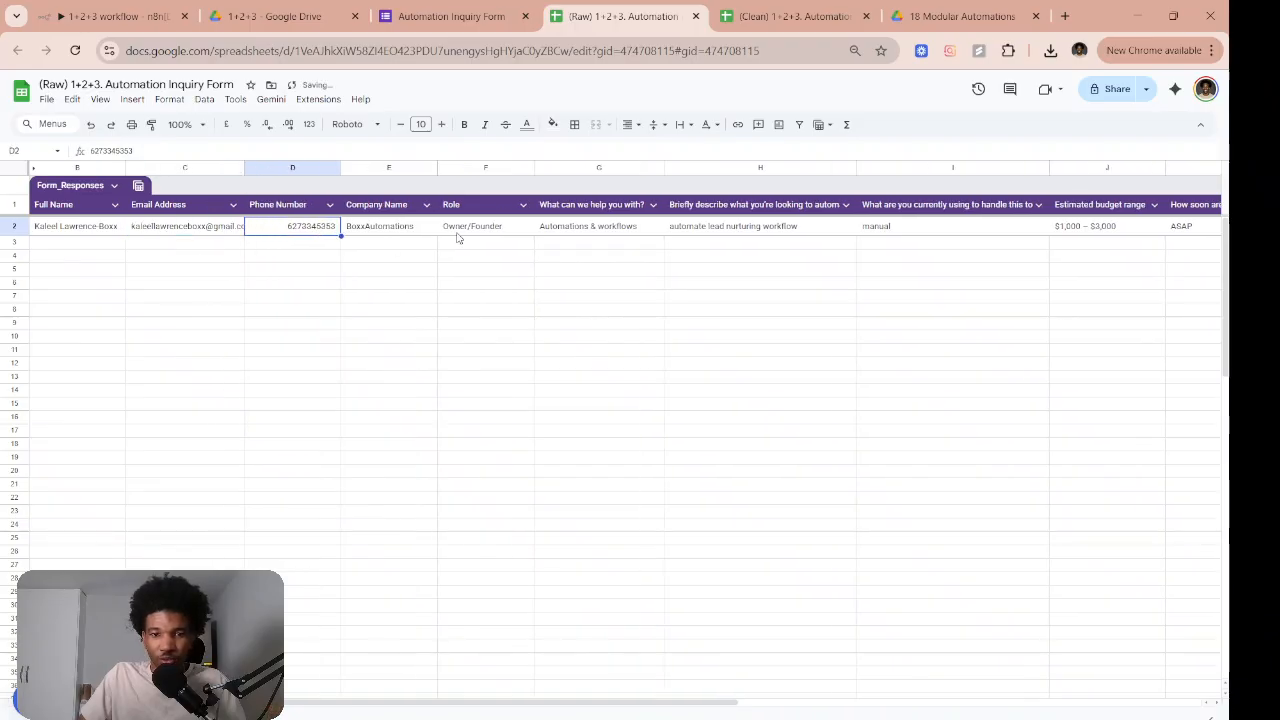
{"action": "scroll", "coordinate": [466, 240], "scroll_direction": "right", "scroll_amount": 5}
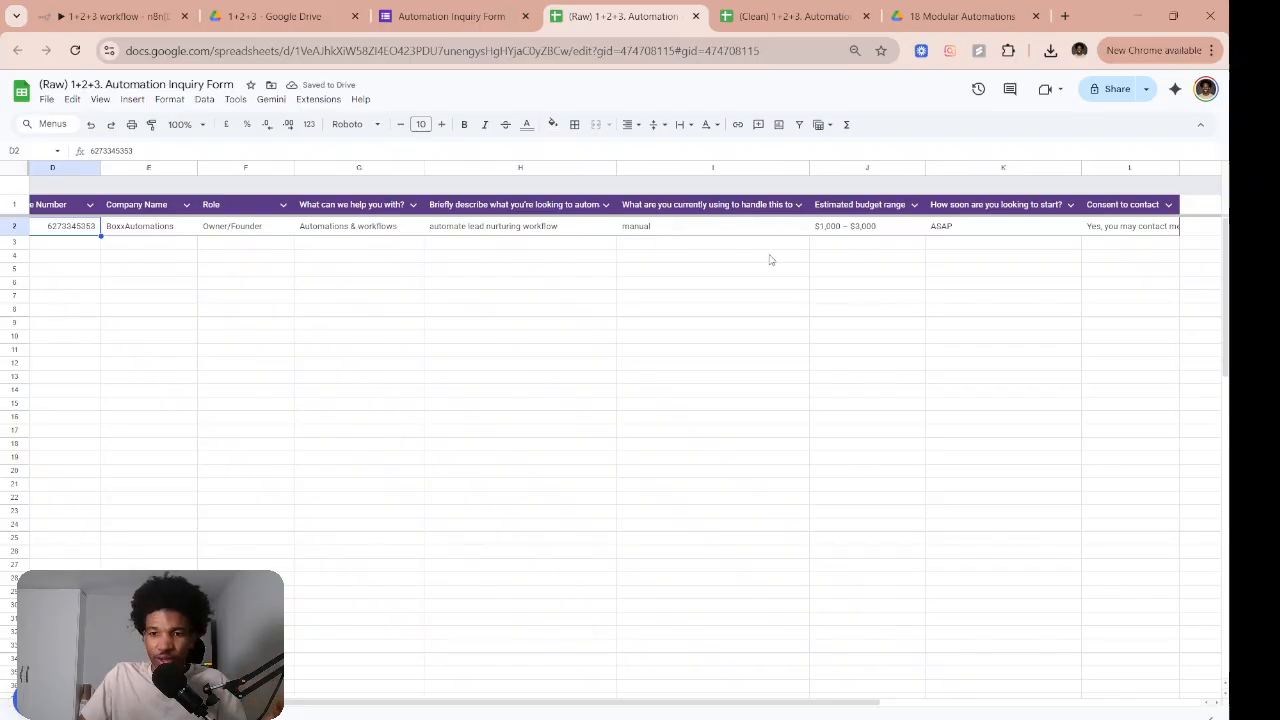
{"action": "scroll", "coordinate": [770, 260], "scroll_direction": "left", "scroll_amount": 5}
Look over the empty Clean sheet's headings through Calculated Label, then go back to n8n
{"action": "left_click", "coordinate": [792, 20]}
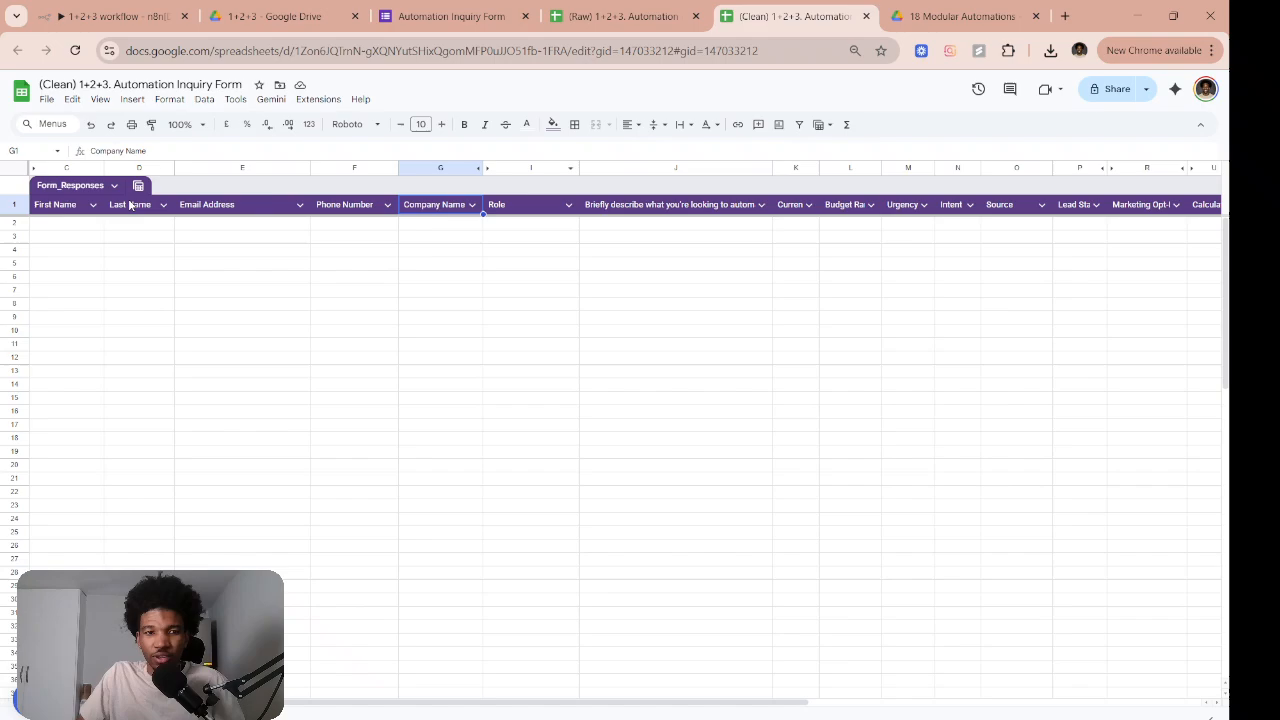
{"action": "left_click", "coordinate": [86, 206]}
{"action": "key", "text": "Right"}
{"action": "key", "text": "Right"}
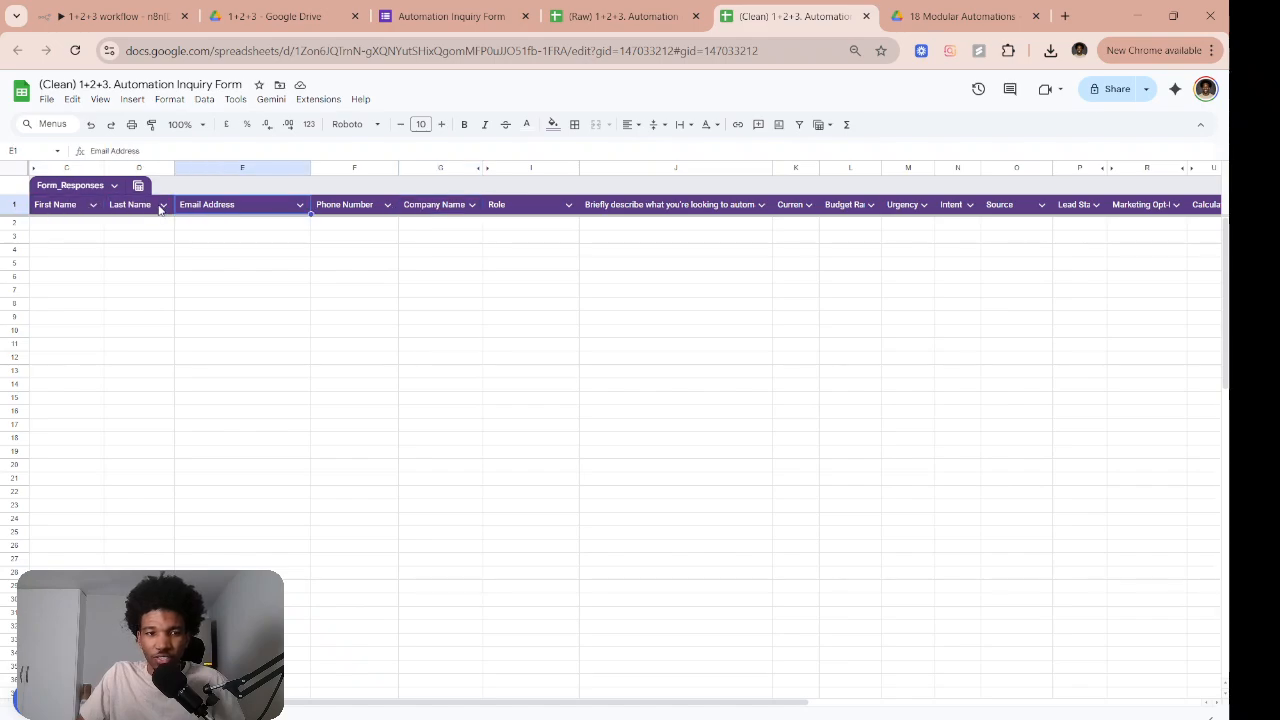
{"action": "scroll", "coordinate": [743, 215], "scroll_direction": "right", "scroll_amount": 3}
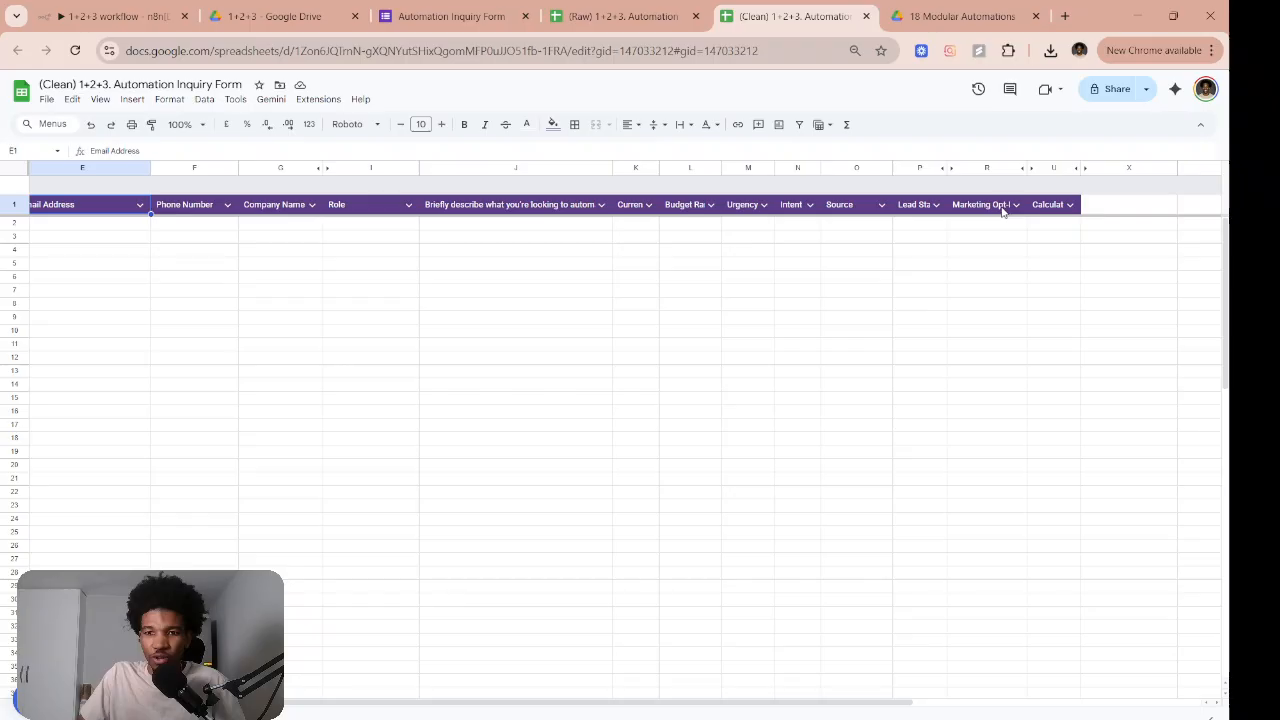
{"action": "left_click", "coordinate": [1048, 206]}
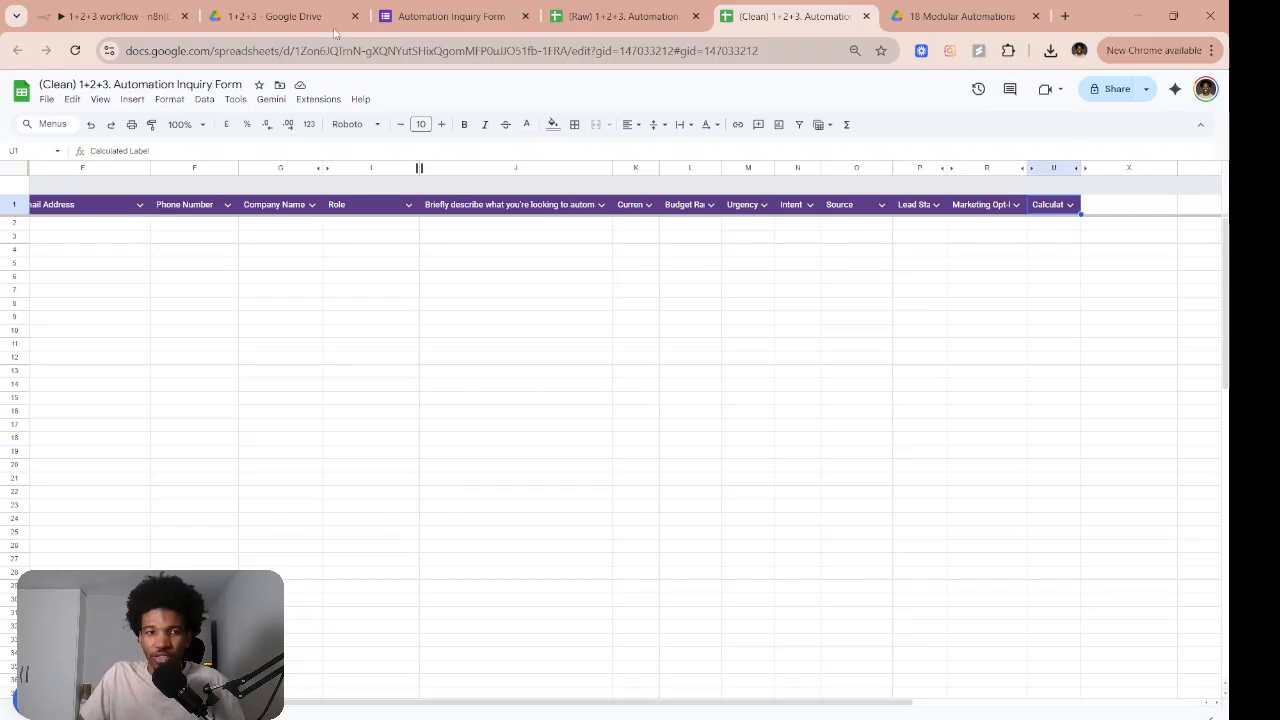
{"action": "left_click", "coordinate": [270, 16]}
{"action": "left_click", "coordinate": [129, 5]}
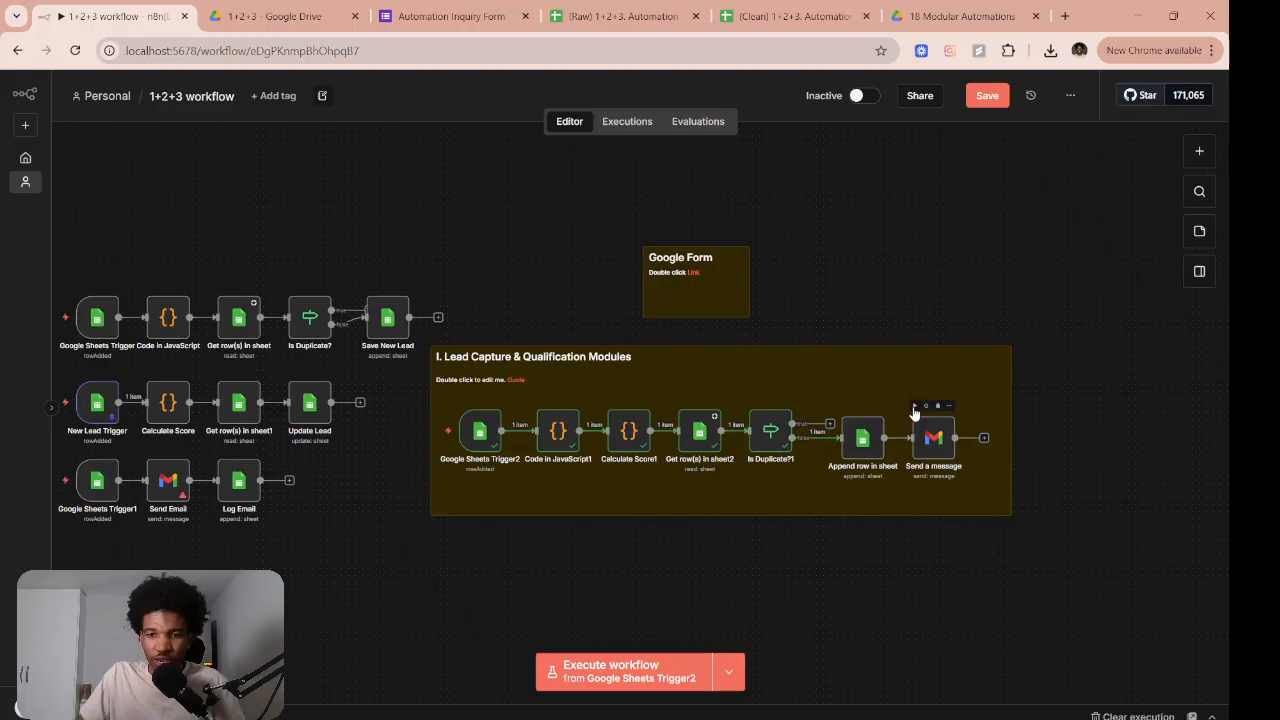
Execute the workflow up to the Send a message node and view the resulting Clean sheet
{"action": "left_click", "coordinate": [914, 407]}
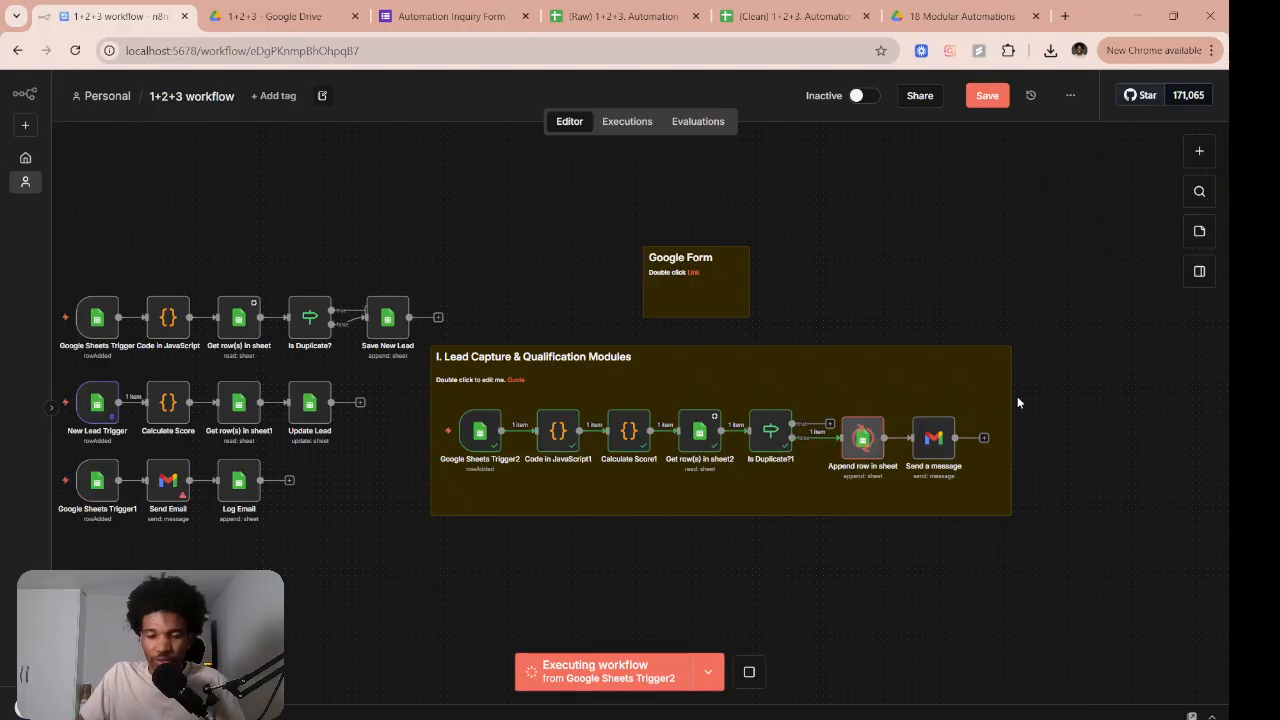
{"action": "mouse_move", "coordinate": [492, 444]}
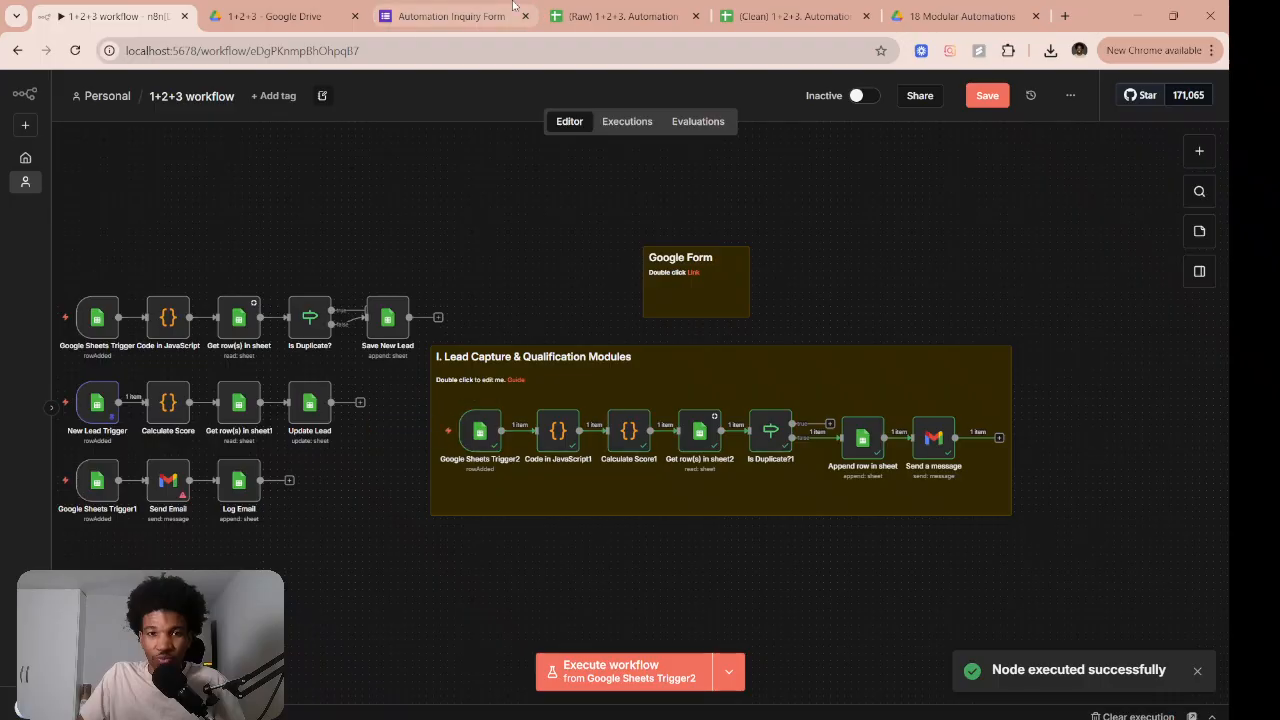
{"action": "left_click", "coordinate": [795, 16]}
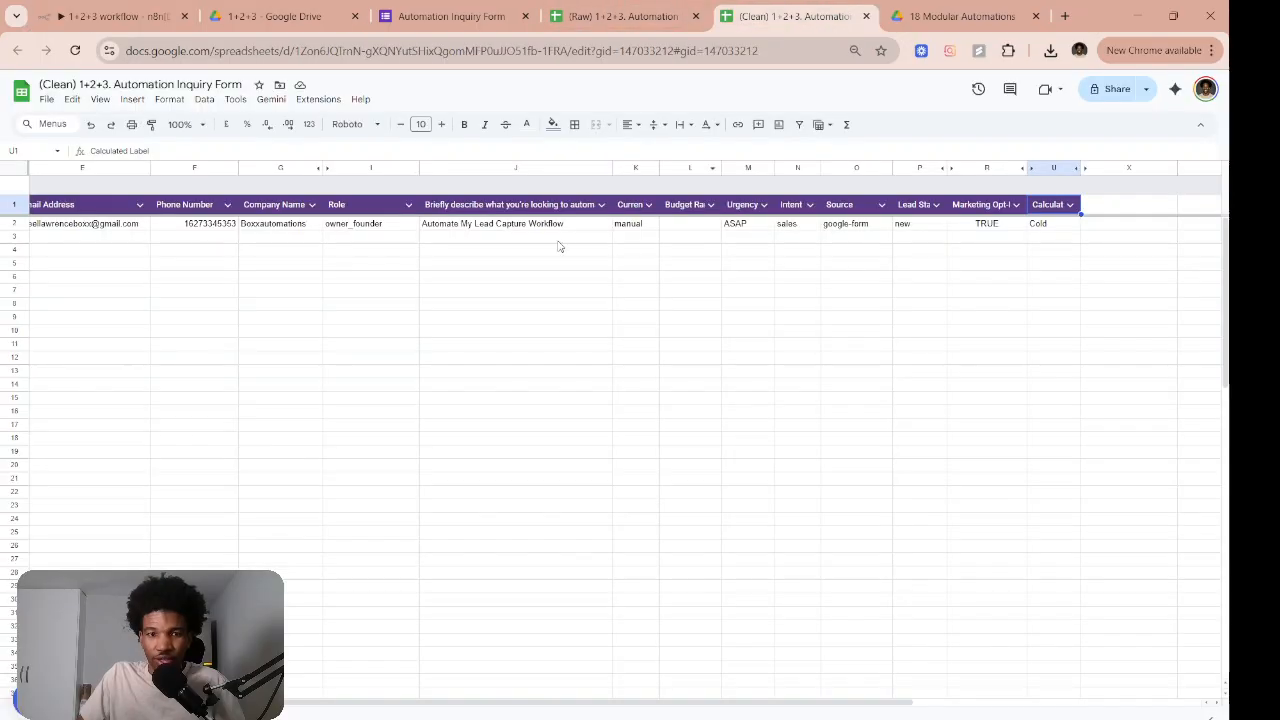
Check the row 2 cleaned email, phone, Role owner_founder and calculated label Cold in the Clean sheet
{"action": "left_click", "coordinate": [196, 281]}
{"action": "scroll", "coordinate": [196, 281], "scroll_direction": "left", "scroll_amount": 3}
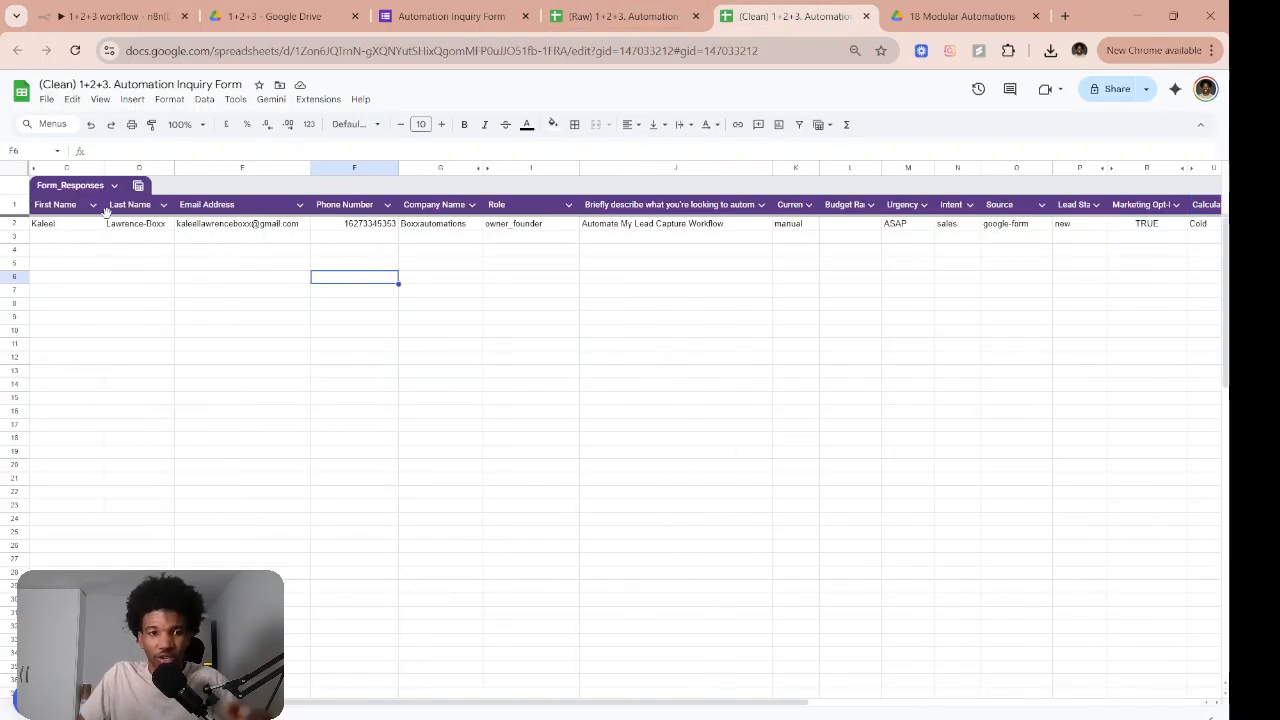
{"action": "left_click", "coordinate": [257, 227]}
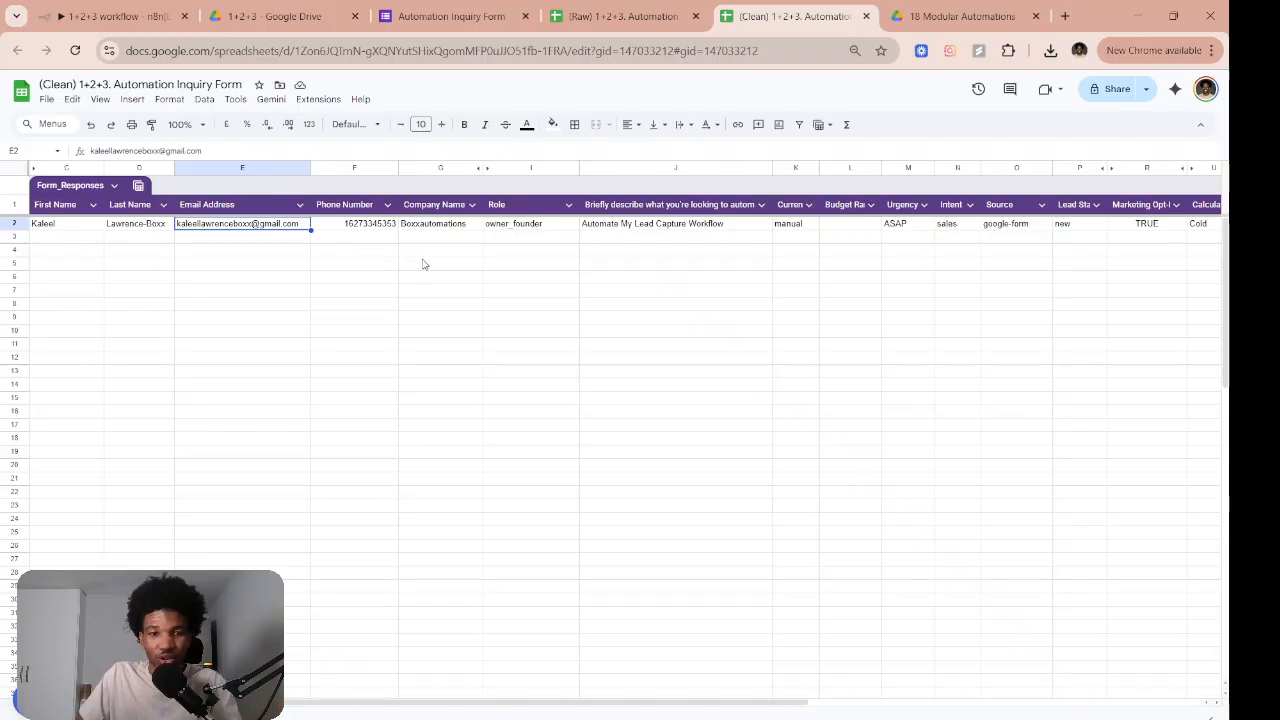
{"action": "left_click", "coordinate": [367, 224]}
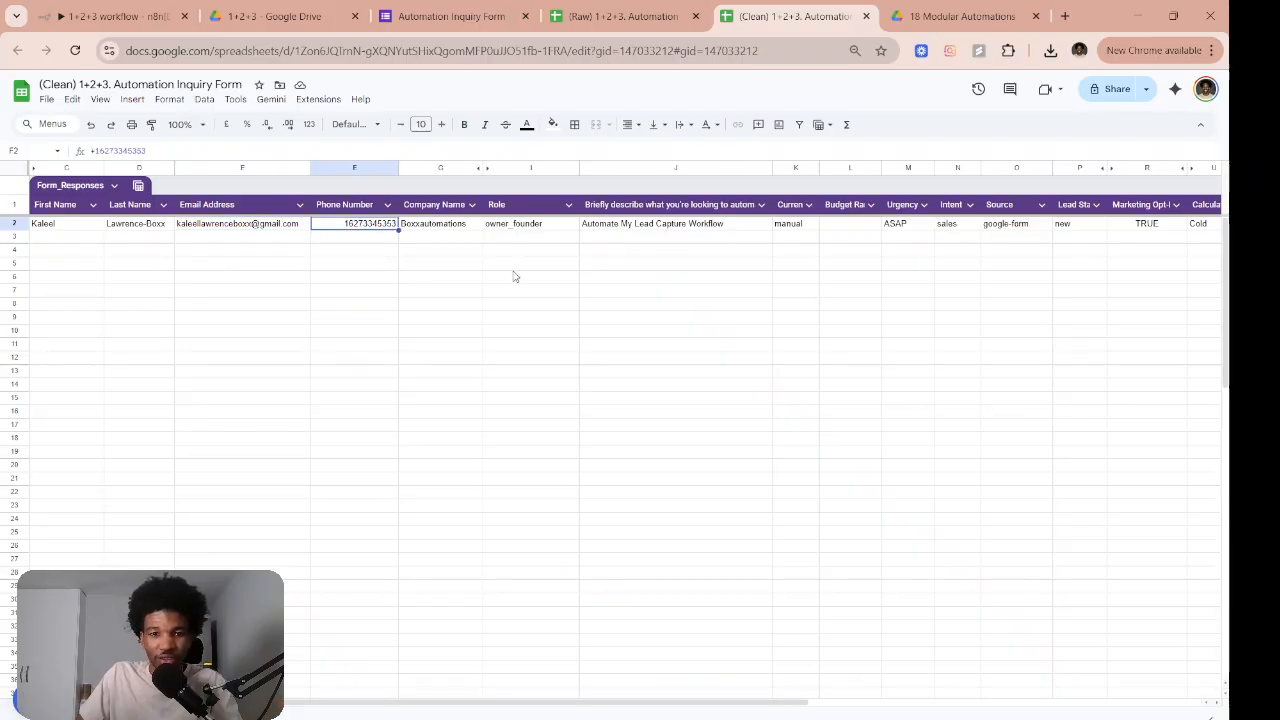
{"action": "scroll", "coordinate": [522, 279], "scroll_direction": "right", "scroll_amount": 2}
{"action": "left_click", "coordinate": [494, 229]}
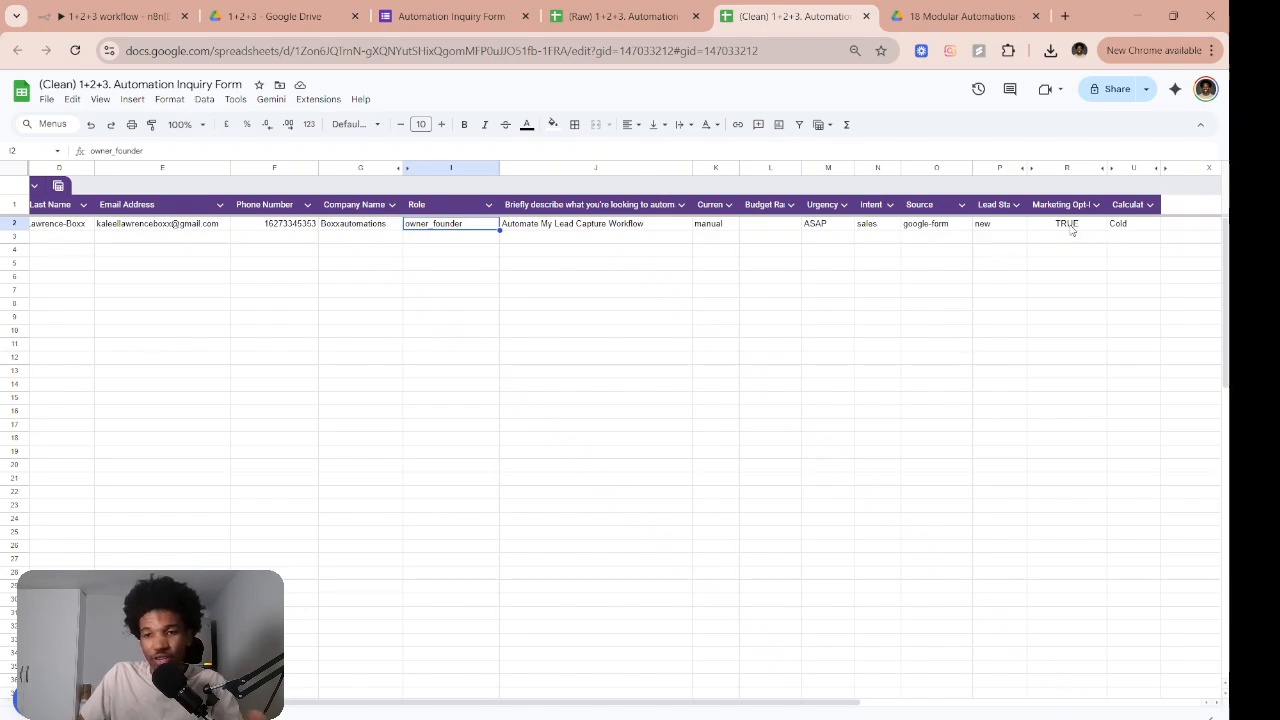
{"action": "left_click", "coordinate": [1124, 227]}
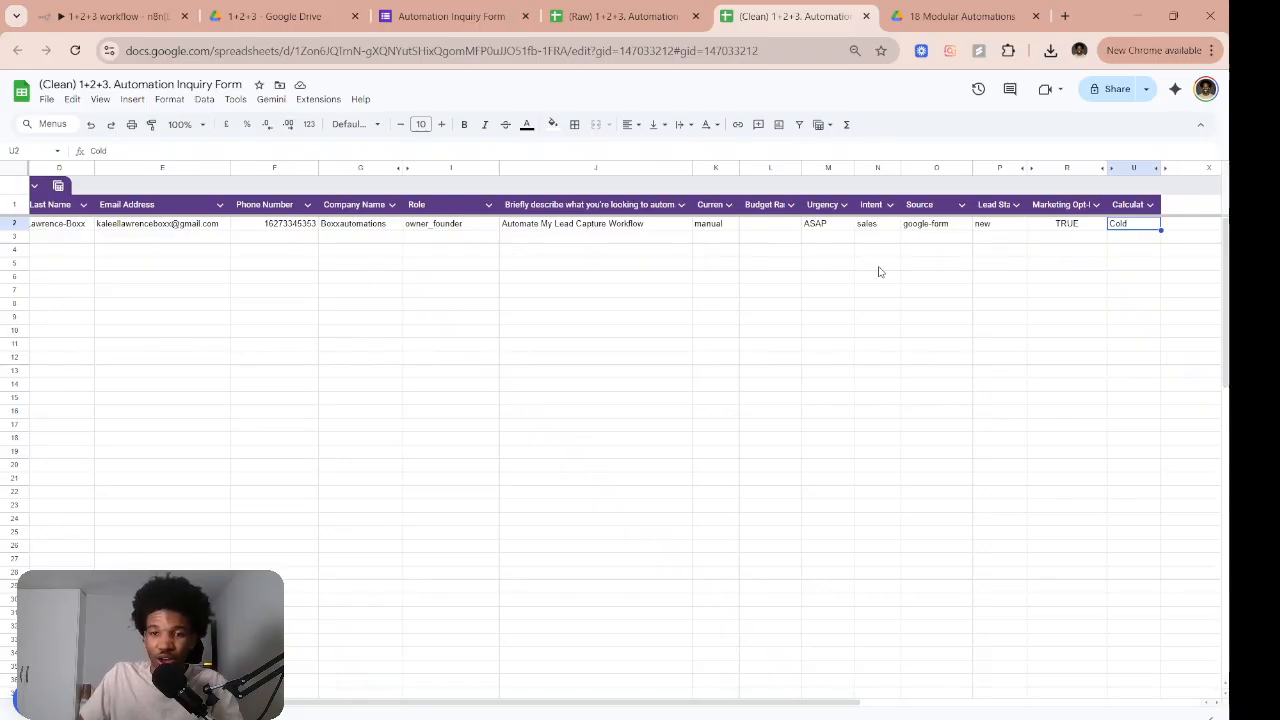
Confirm Intent is sales and Lead Status is new, then return to n8n and bring Gmail forward
{"action": "left_click", "coordinate": [884, 228]}
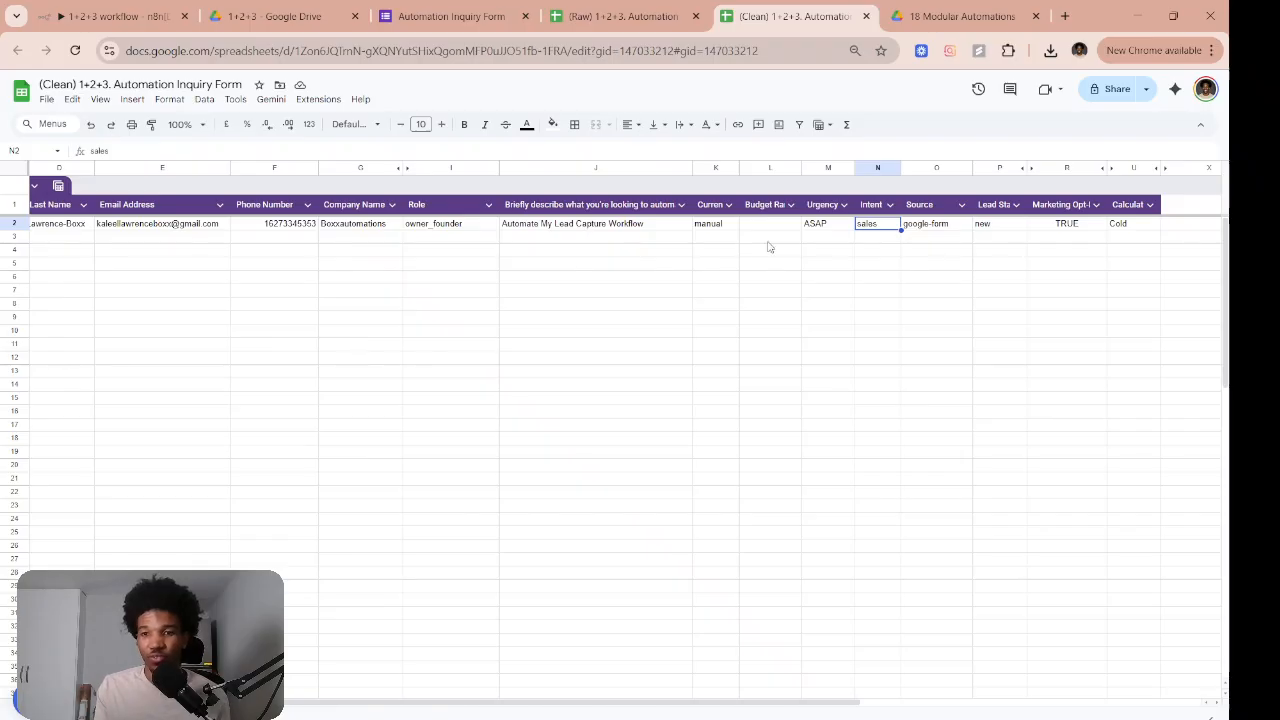
{"action": "left_click", "coordinate": [952, 244]}
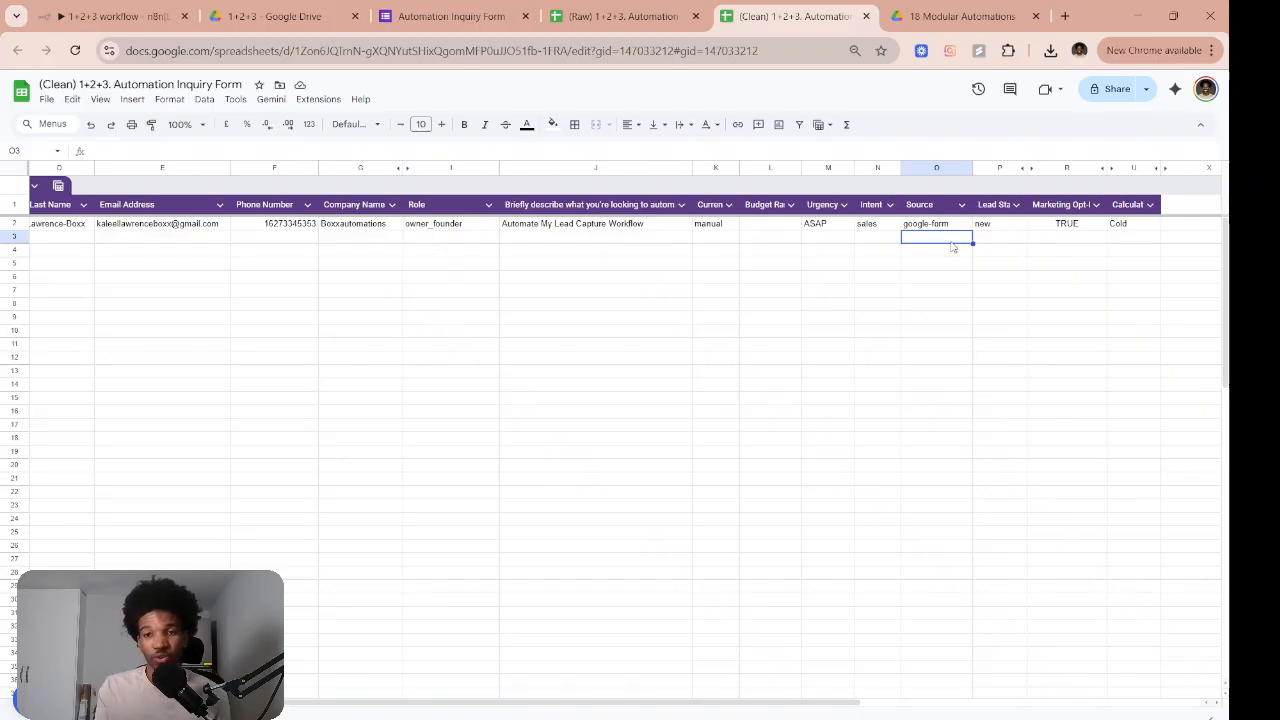
{"action": "left_click", "coordinate": [1017, 250]}
{"action": "left_click", "coordinate": [1013, 226]}
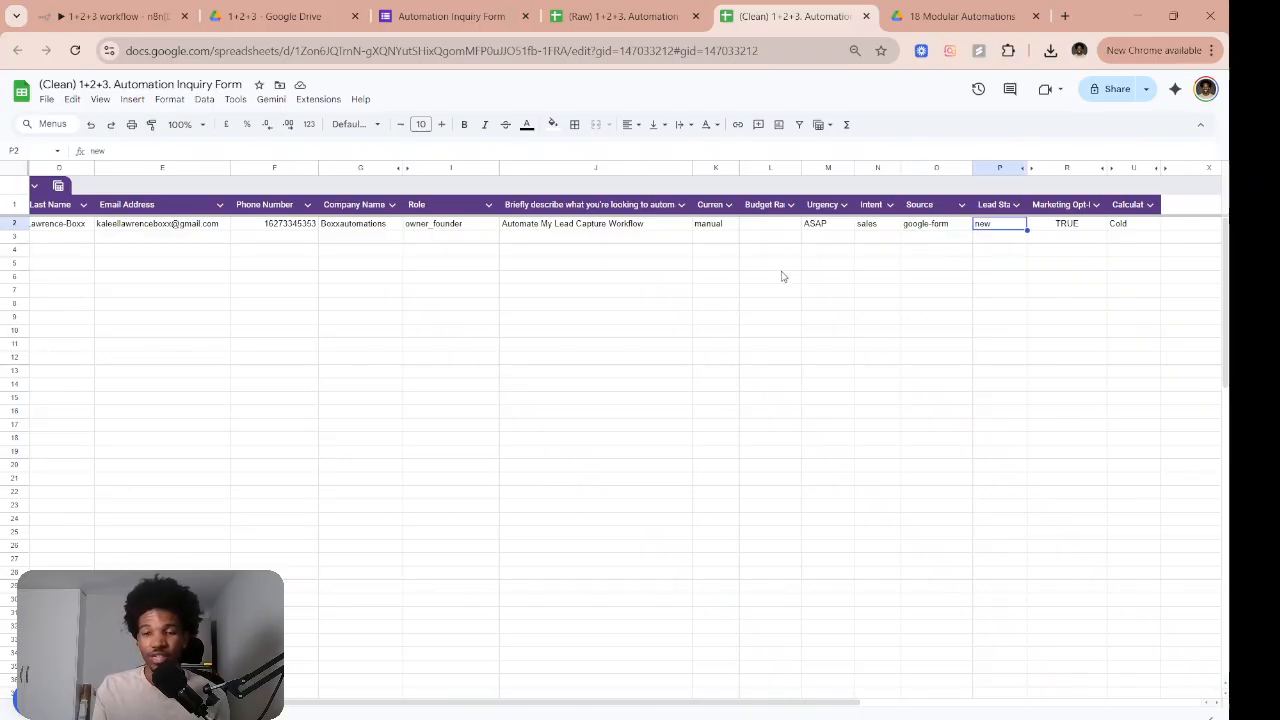
{"action": "left_click", "coordinate": [494, 8]}
{"action": "left_click", "coordinate": [270, 16]}
{"action": "left_click", "coordinate": [115, 16]}
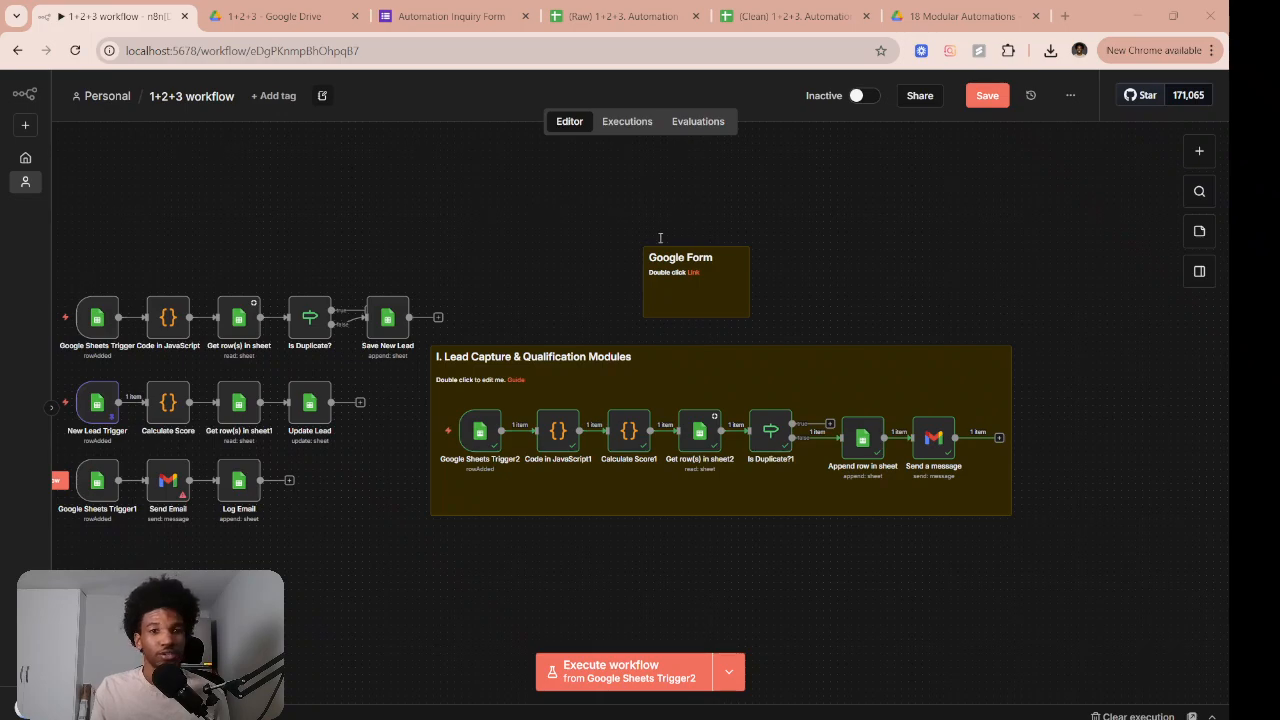
{"action": "left_click_drag", "start_coordinate": [660, 238], "coordinate": [683, 230]}
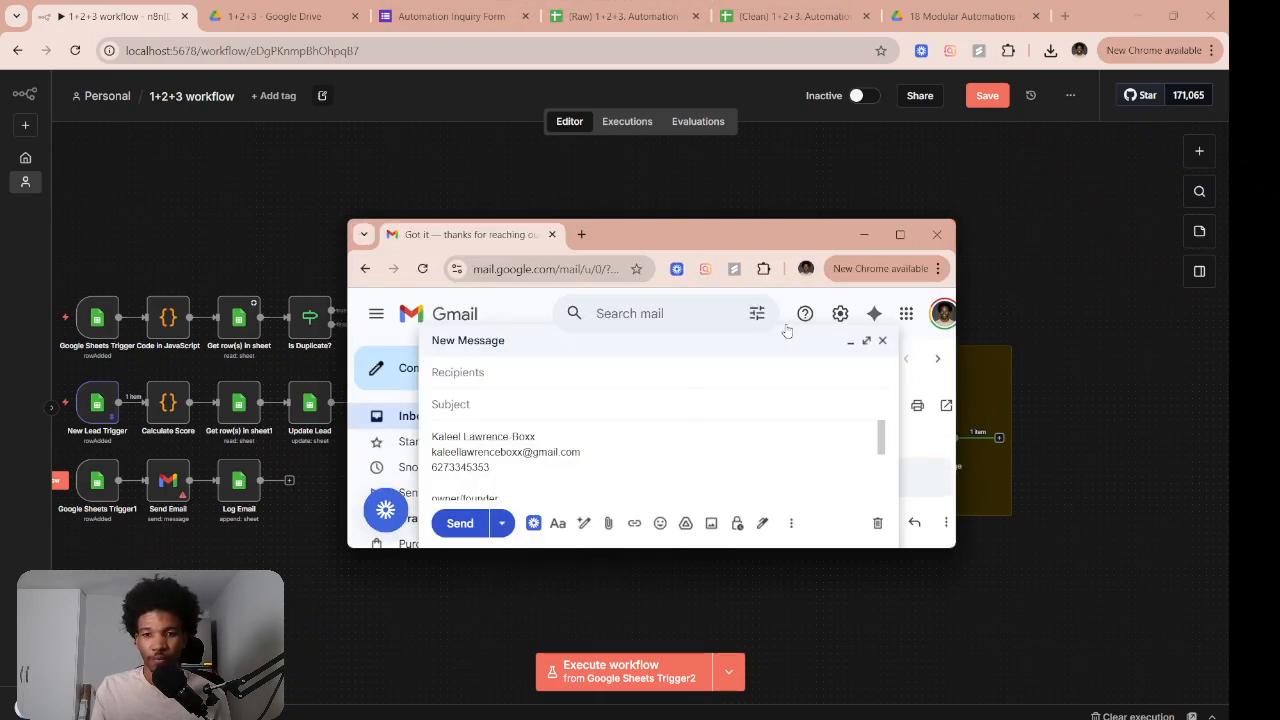
Maximize Gmail, collapse the draft, read the 'Got it — thanks for reaching out' reply, then shrink the windows
{"action": "left_click", "coordinate": [900, 234]}
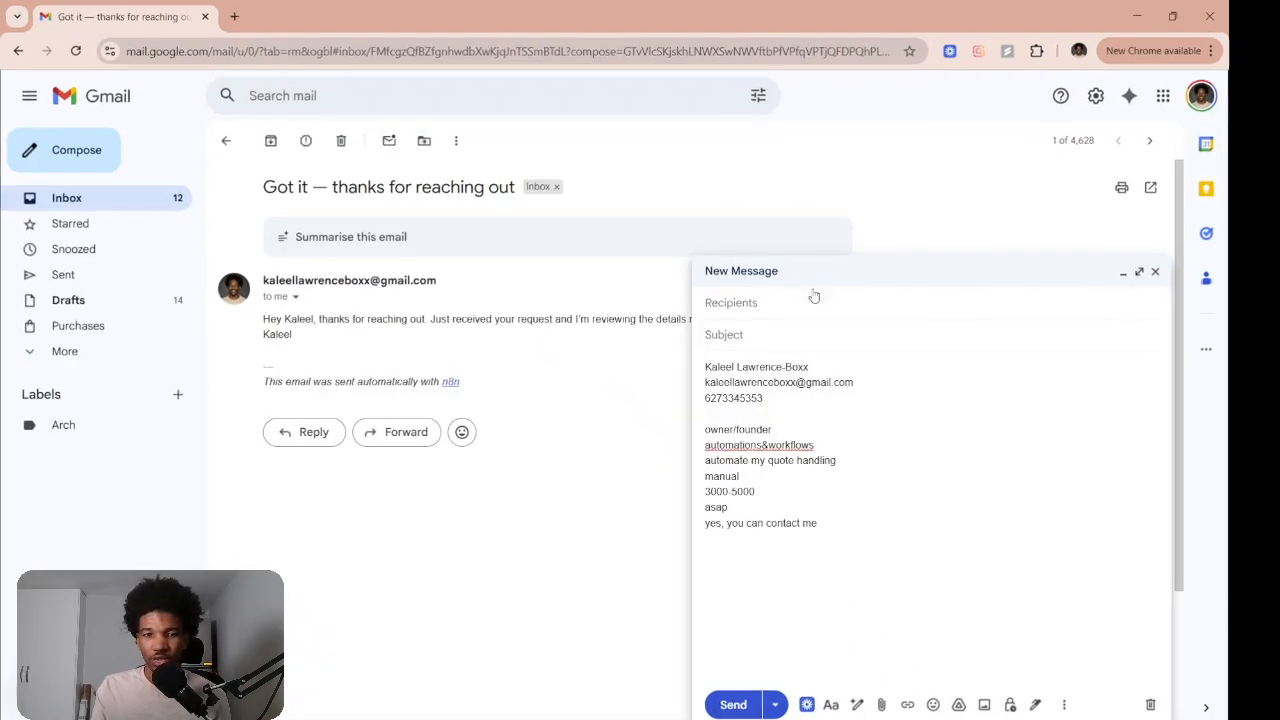
{"action": "left_click", "coordinate": [1159, 281]}
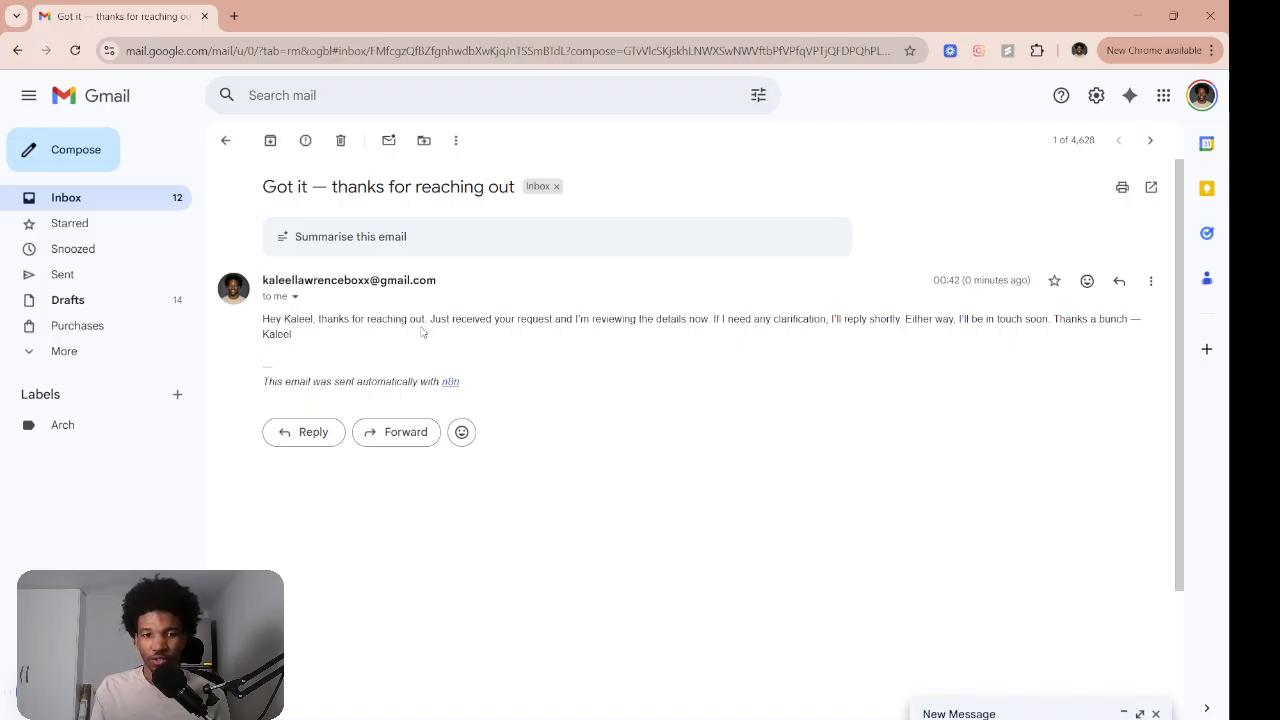
{"action": "double_click", "coordinate": [294, 319]}
{"action": "left_click", "coordinate": [364, 333]}
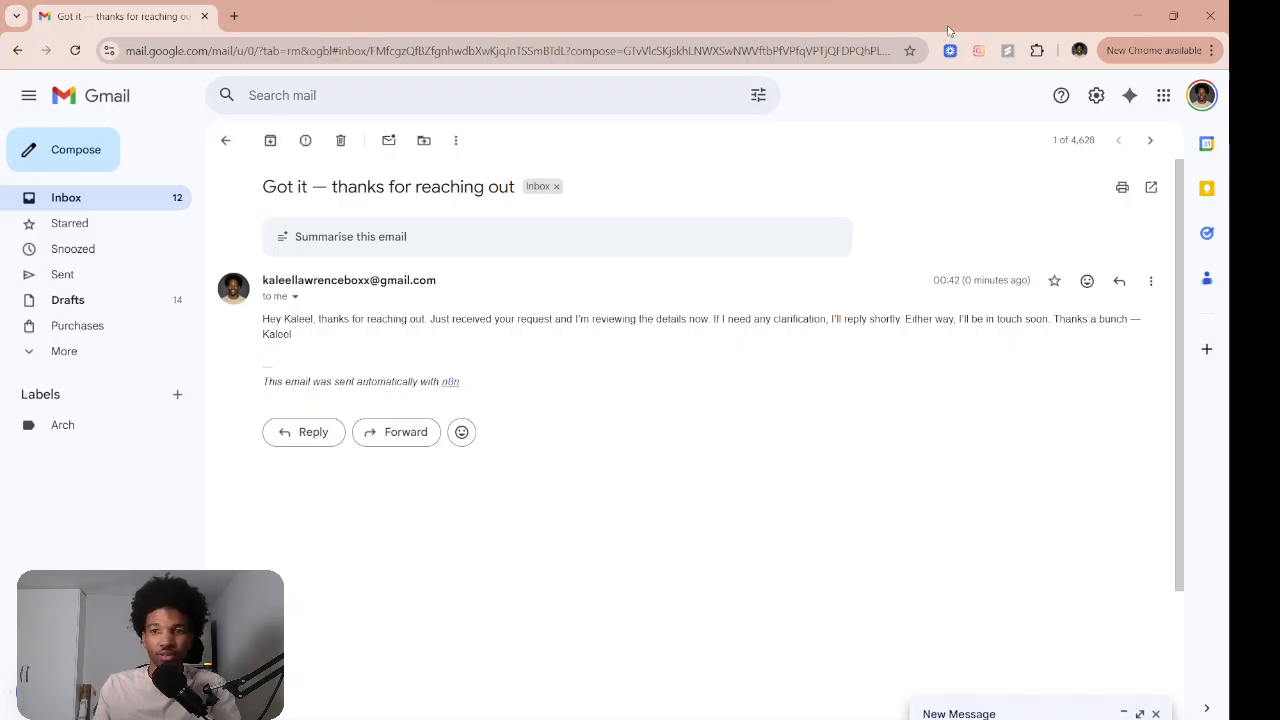
{"action": "left_click", "coordinate": [1172, 16]}
{"action": "left_click", "coordinate": [1172, 16]}
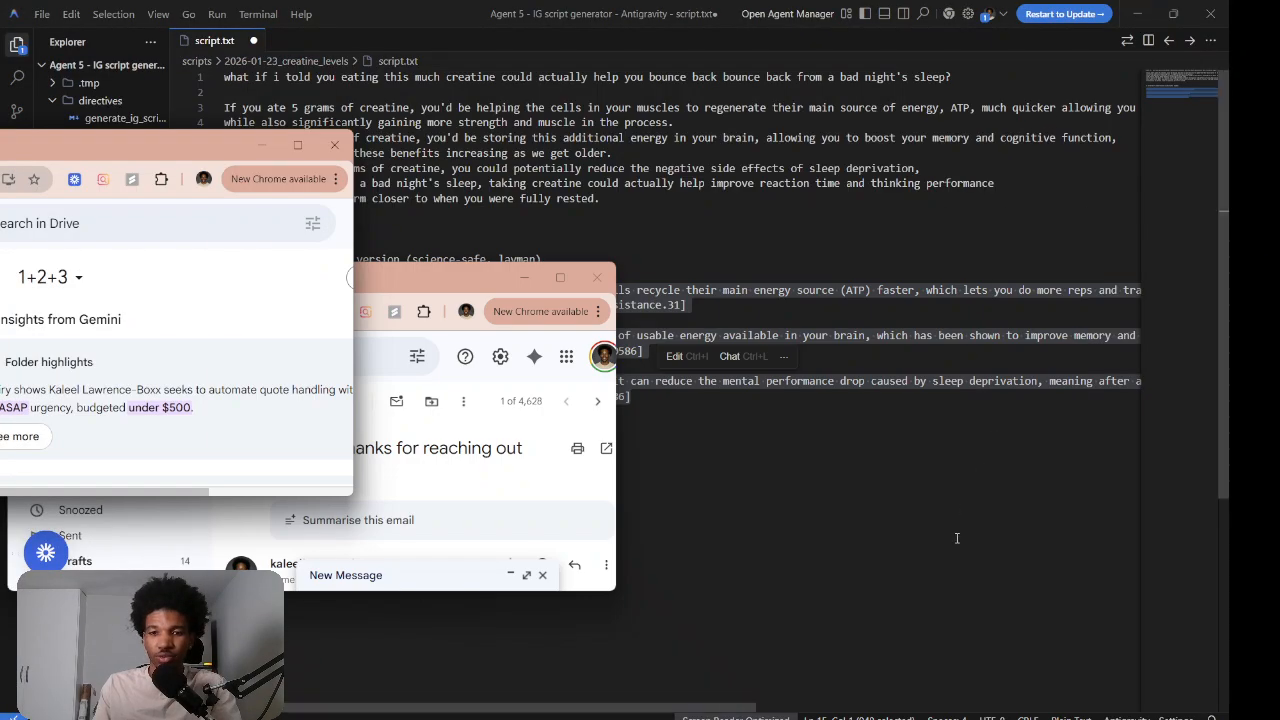
Add the Append n8n Attribution option to the Send a message node and turn it off
{"action": "mouse_move", "coordinate": [816, 716]}
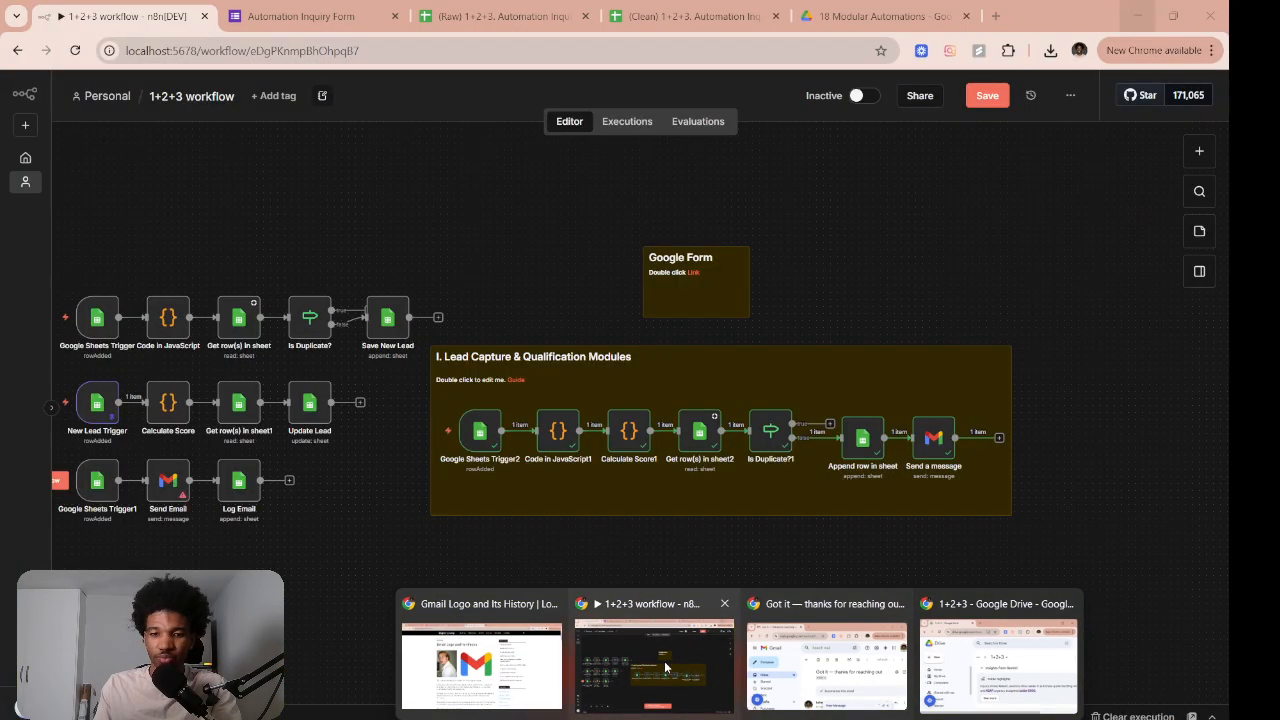
{"action": "left_click", "coordinate": [654, 662]}
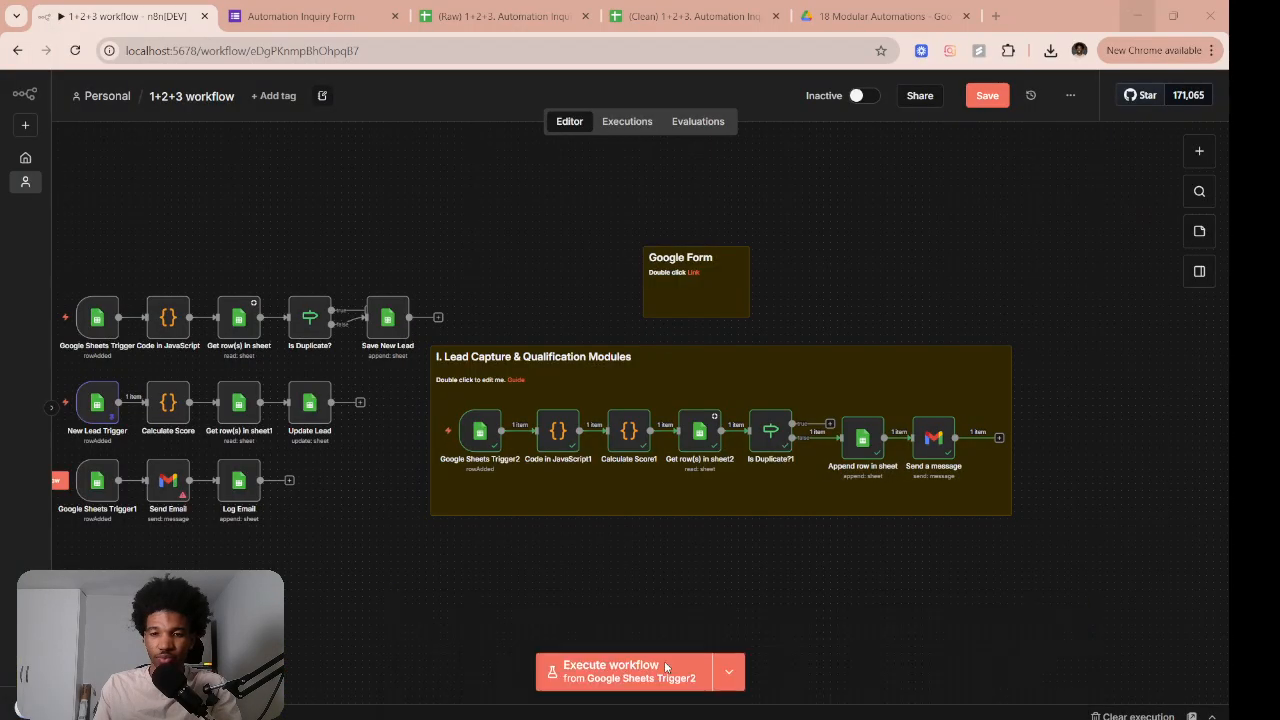
{"action": "double_click", "coordinate": [935, 432]}
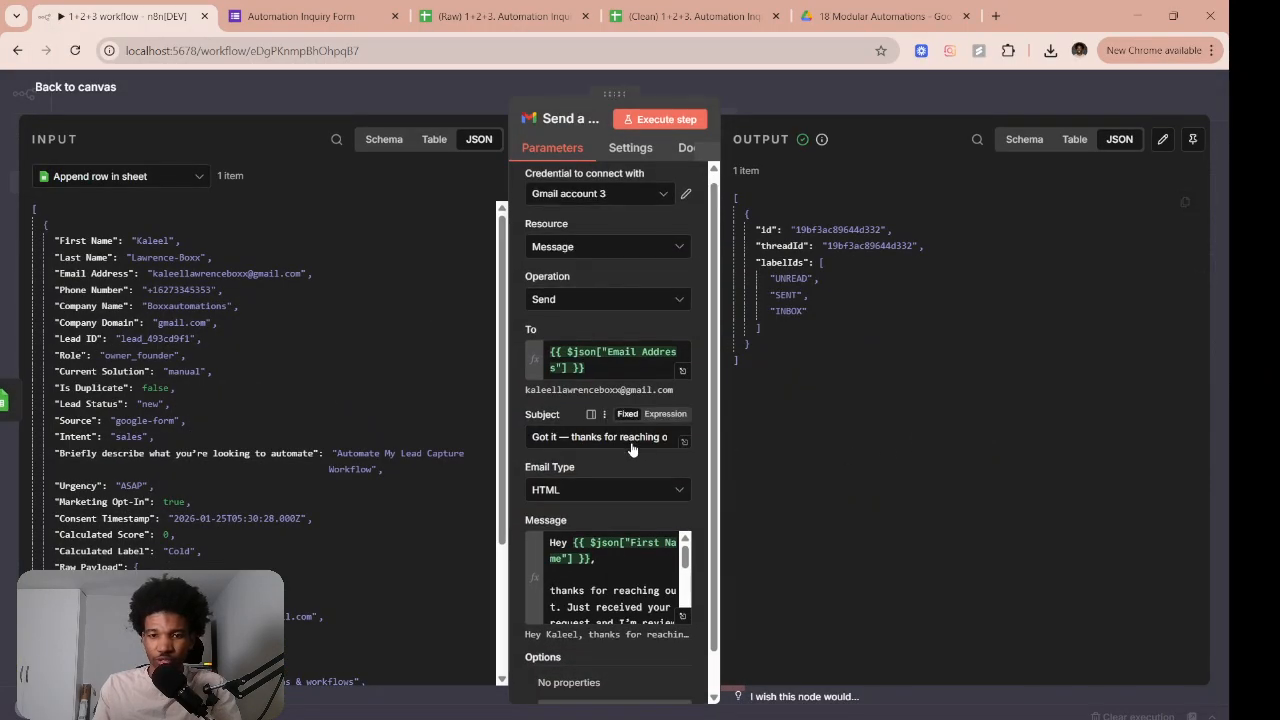
{"action": "scroll", "coordinate": [631, 449], "scroll_direction": "down", "scroll_amount": 1}
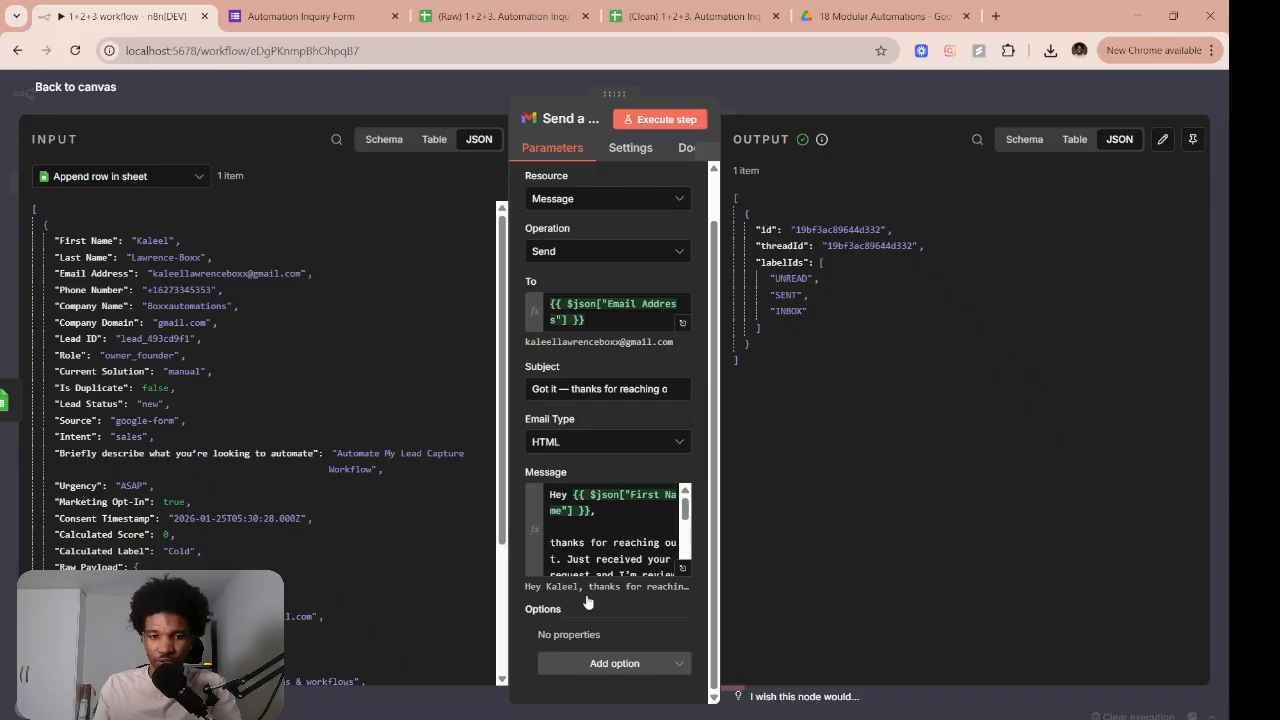
{"action": "left_click", "coordinate": [660, 668]}
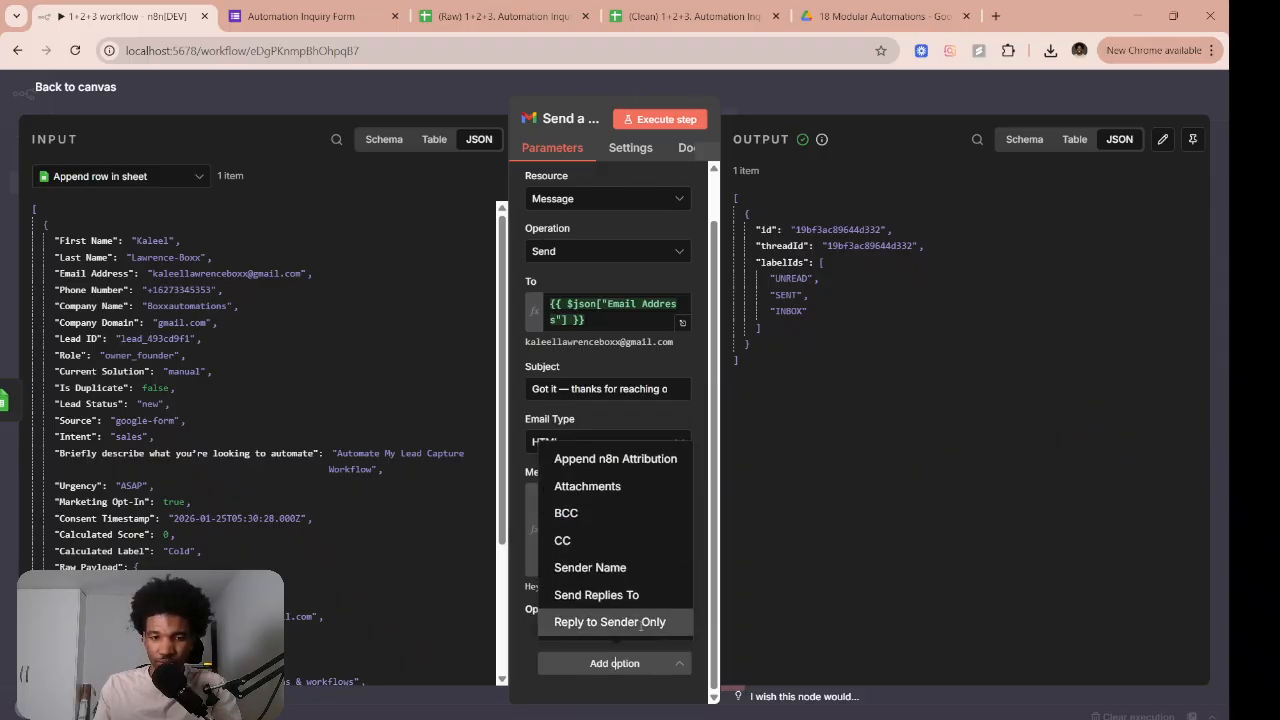
{"action": "left_click", "coordinate": [617, 459]}
{"action": "left_click", "coordinate": [566, 627]}
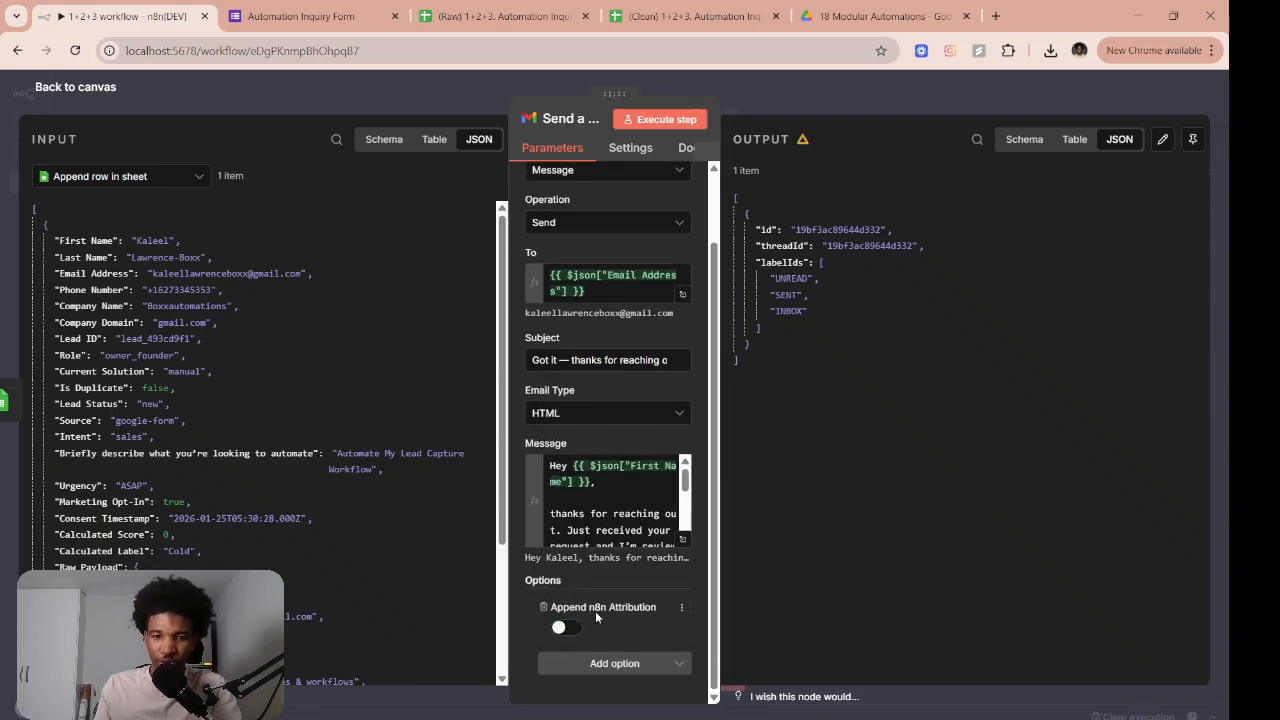
{"action": "left_click", "coordinate": [905, 97]}
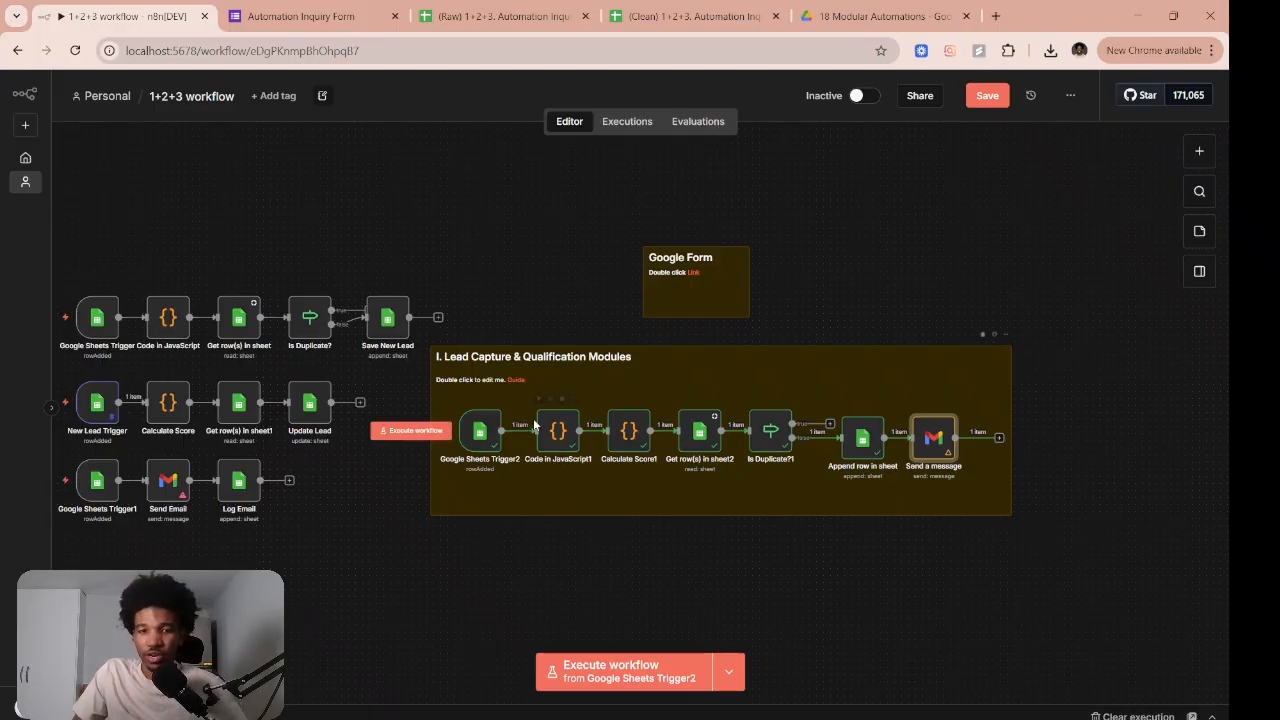
{"action": "left_click", "coordinate": [478, 440]}
{"action": "double_click", "coordinate": [478, 443]}
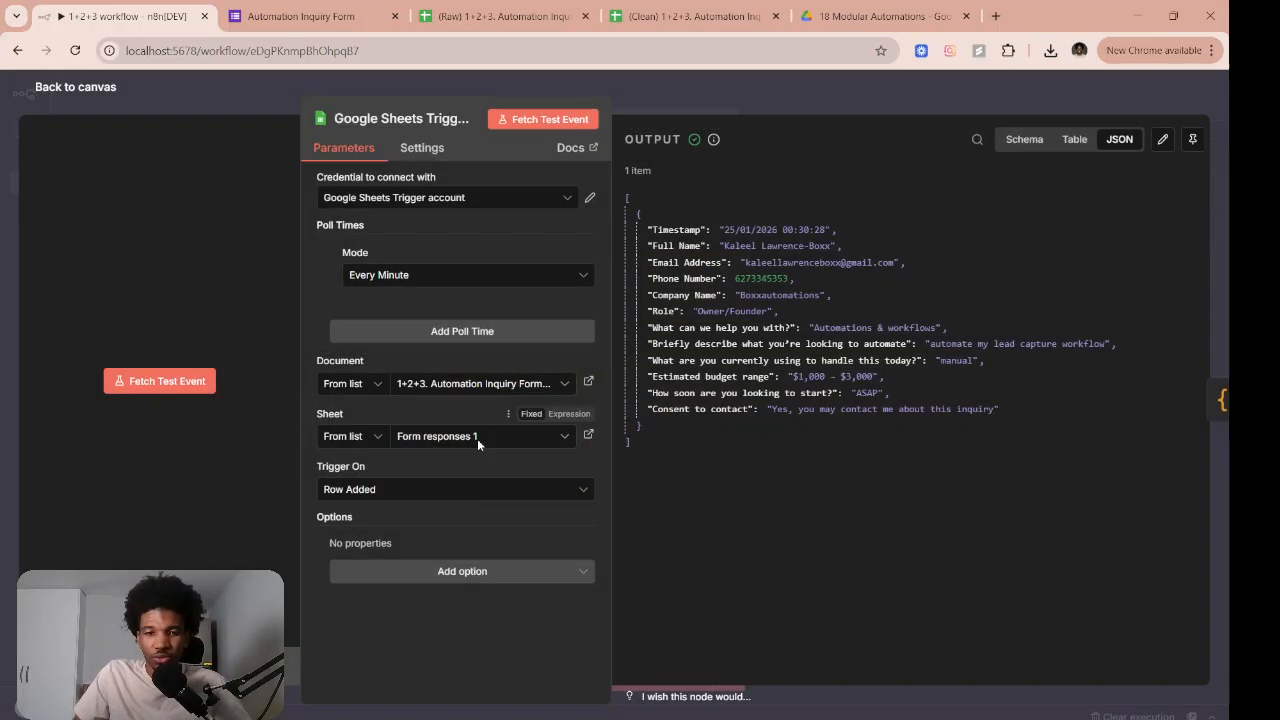
{"action": "left_click", "coordinate": [472, 385]}
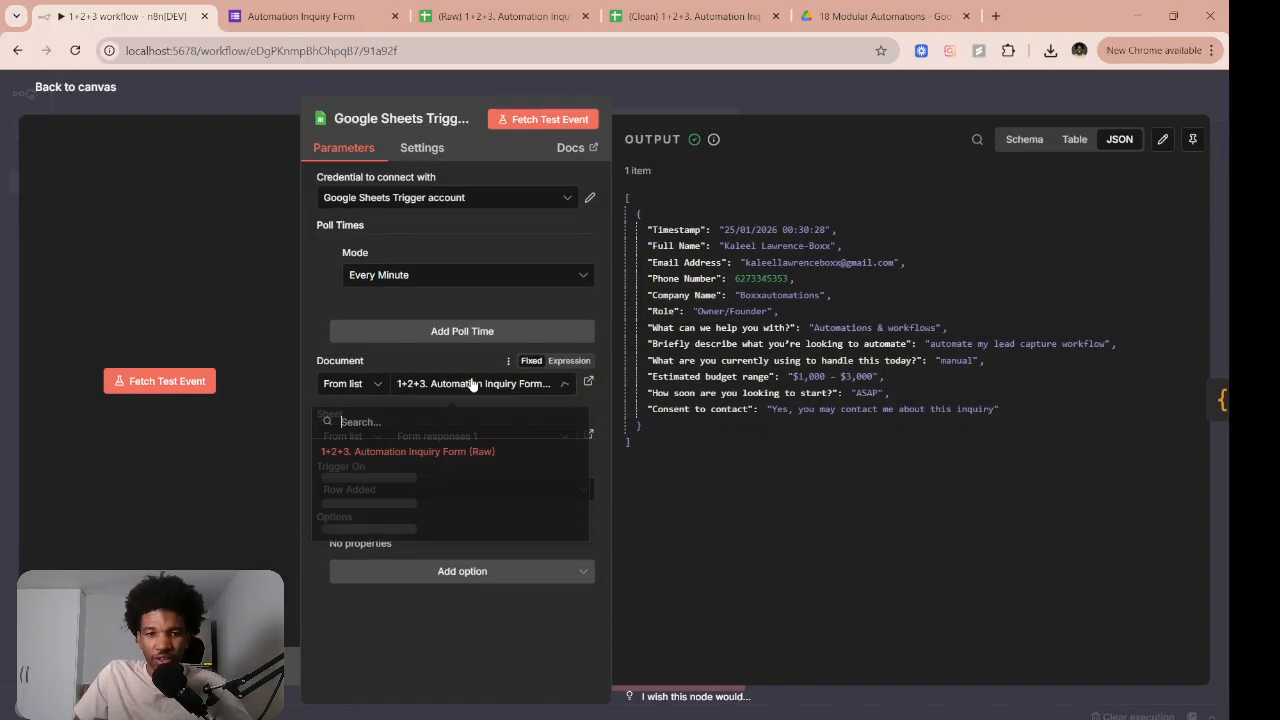
{"action": "left_click", "coordinate": [797, 477]}
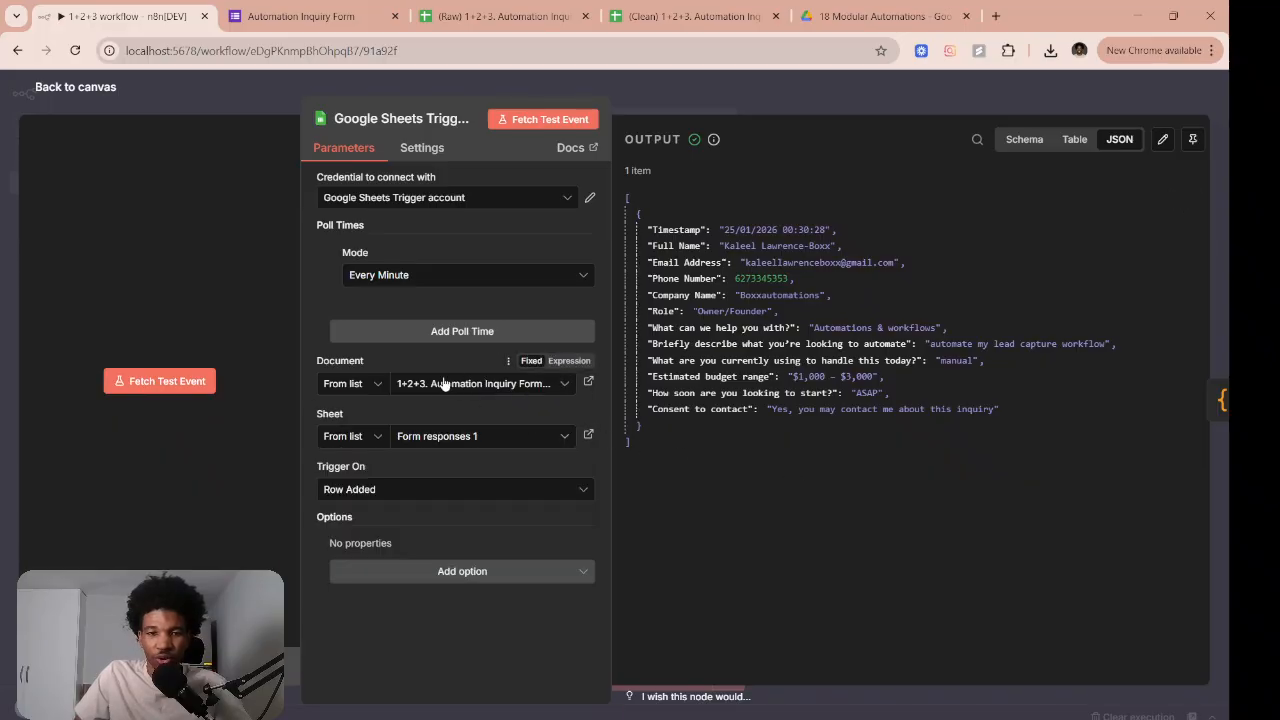
{"action": "left_click", "coordinate": [445, 384]}
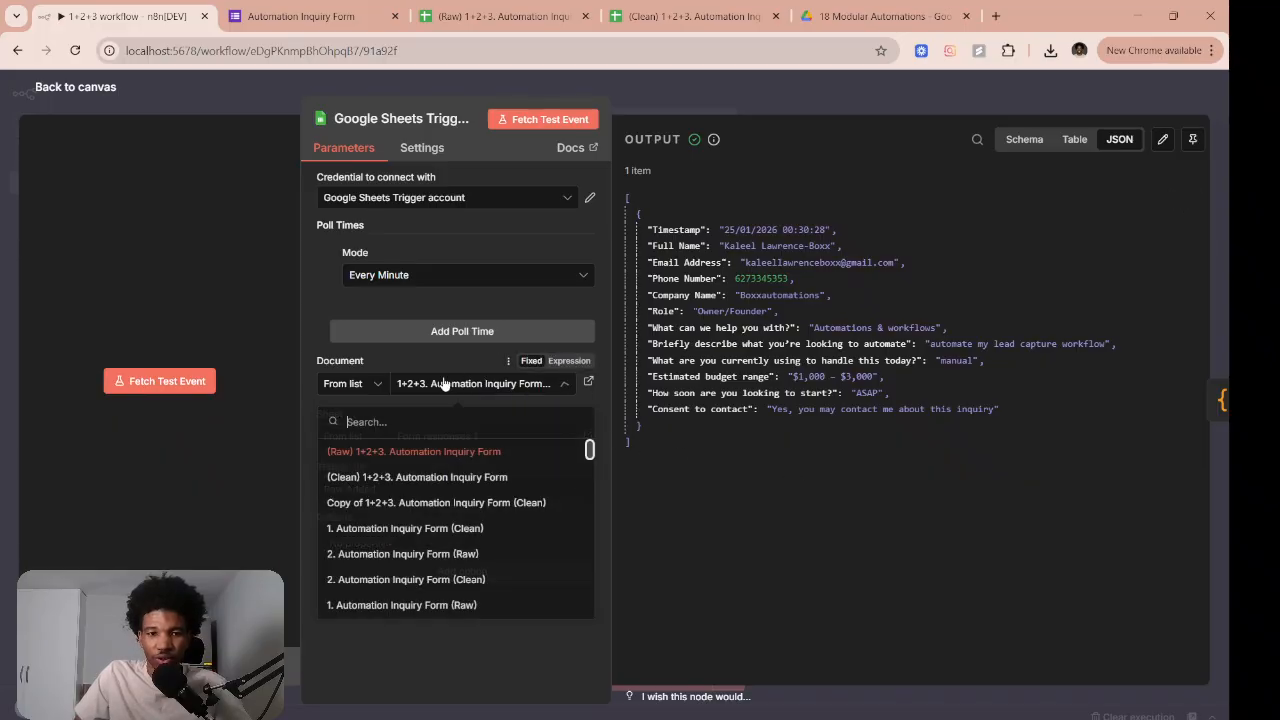
{"action": "left_click", "coordinate": [420, 463]}
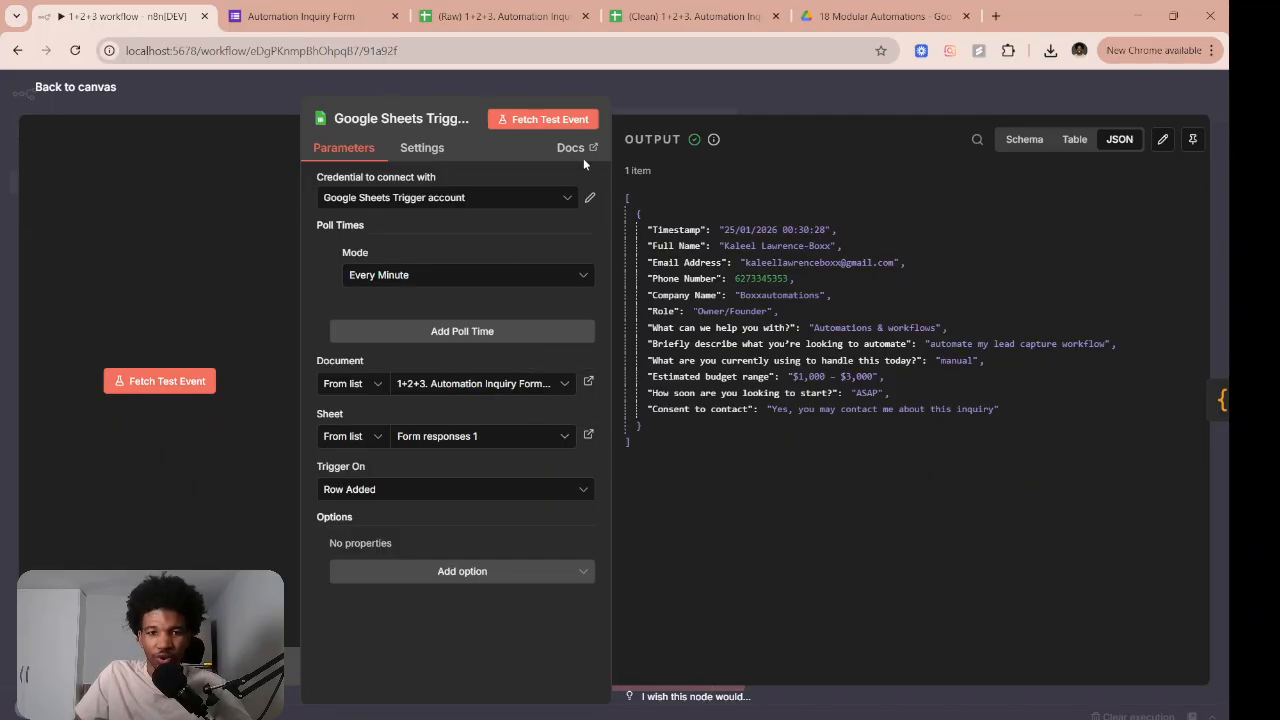
{"action": "key", "text": "Escape"}
{"action": "double_click", "coordinate": [549, 438]}
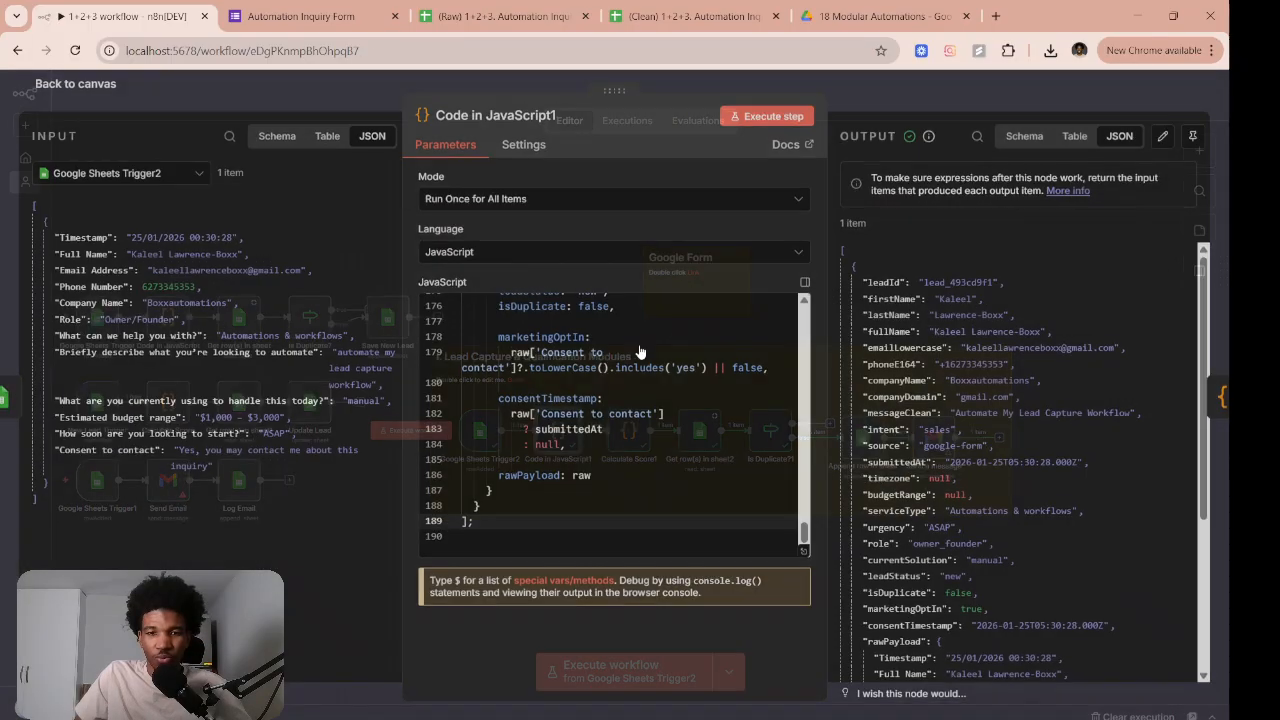
{"action": "scroll", "coordinate": [508, 371], "scroll_direction": "down", "scroll_amount": 10}
{"action": "scroll", "coordinate": [508, 371], "scroll_direction": "up", "scroll_amount": 3}
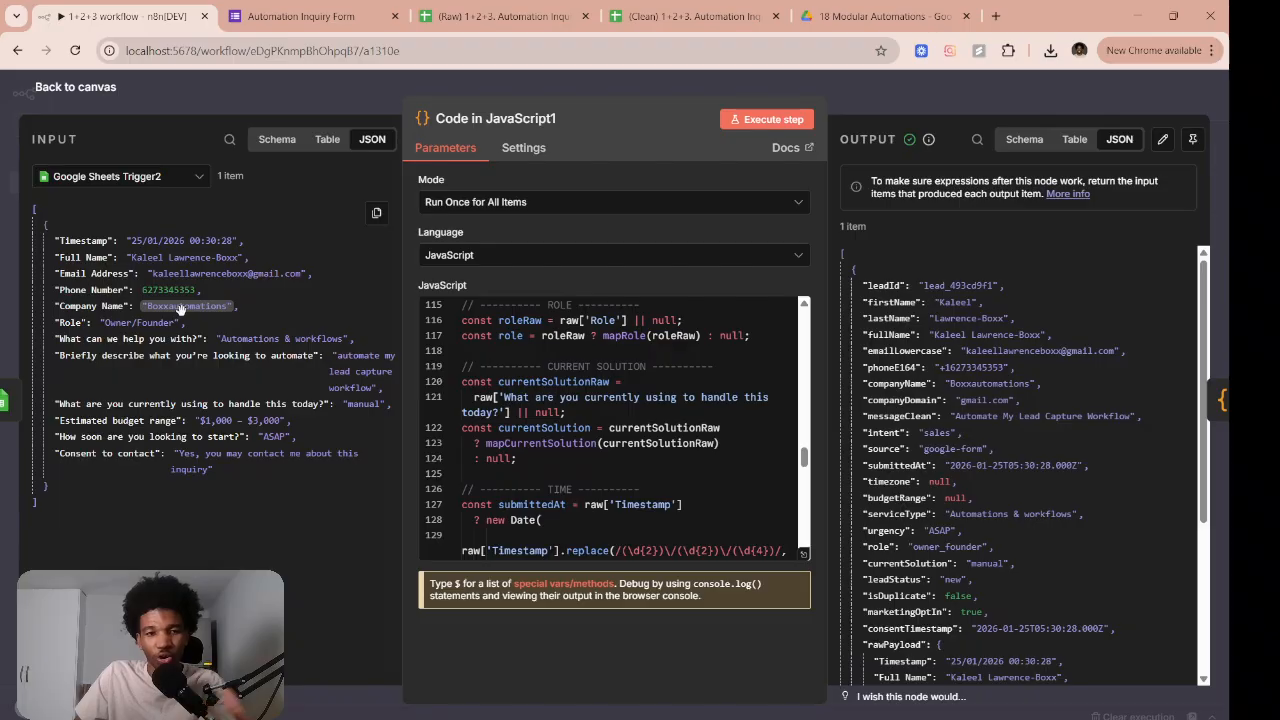
{"action": "scroll", "coordinate": [598, 405], "scroll_direction": "up", "scroll_amount": 3}
{"action": "scroll", "coordinate": [598, 405], "scroll_direction": "up", "scroll_amount": 20}
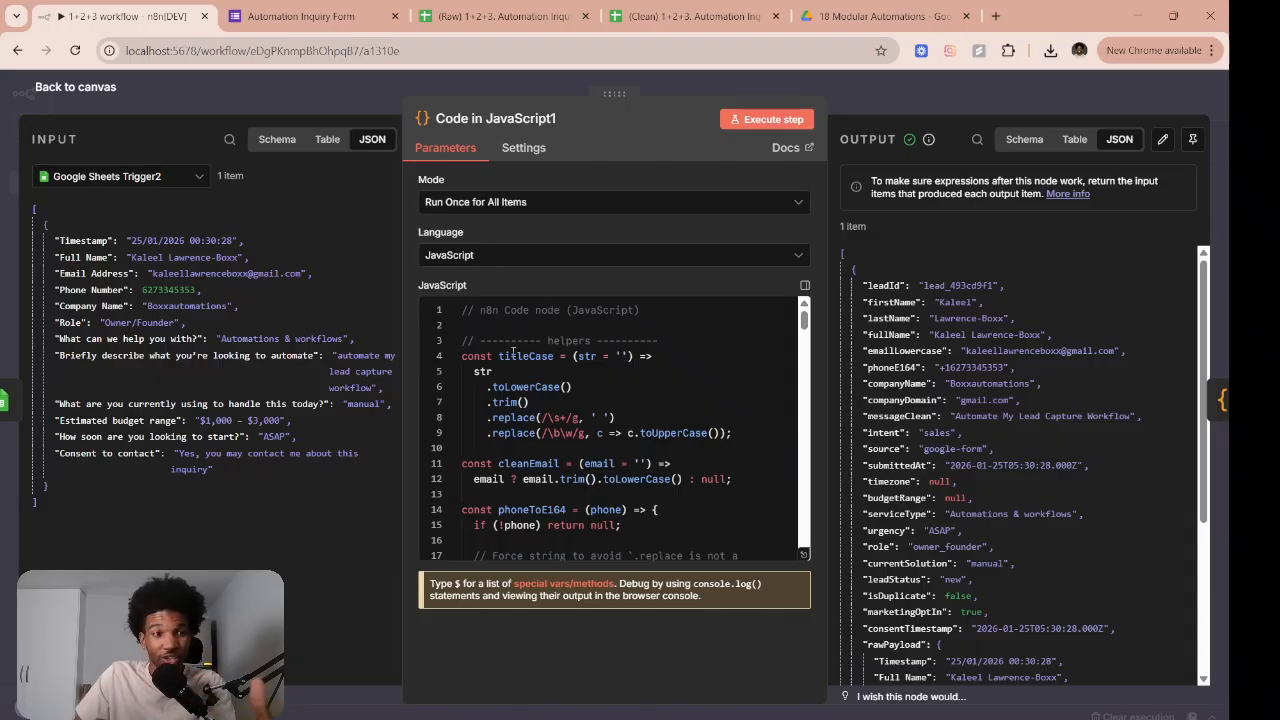
{"action": "scroll", "coordinate": [597, 350], "scroll_direction": "down", "scroll_amount": 5}
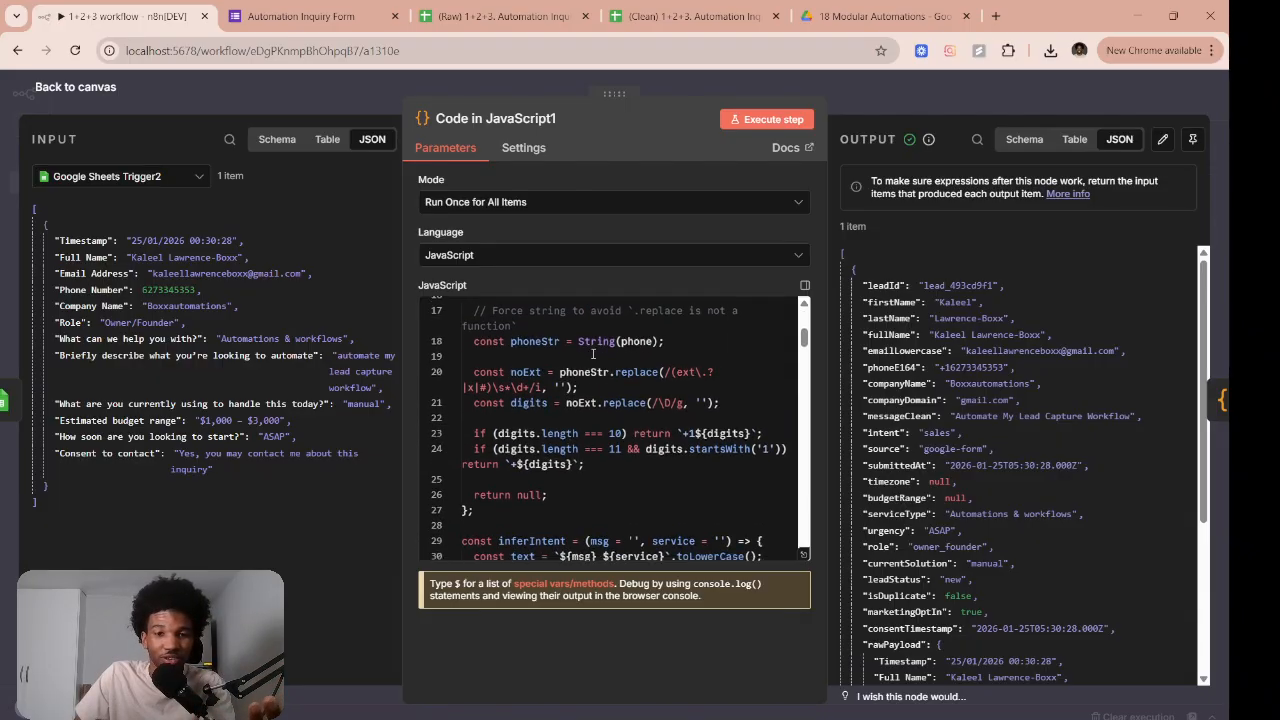
{"action": "scroll", "coordinate": [593, 355], "scroll_direction": "up", "scroll_amount": 5}
{"action": "scroll", "coordinate": [593, 355], "scroll_direction": "down", "scroll_amount": 15}
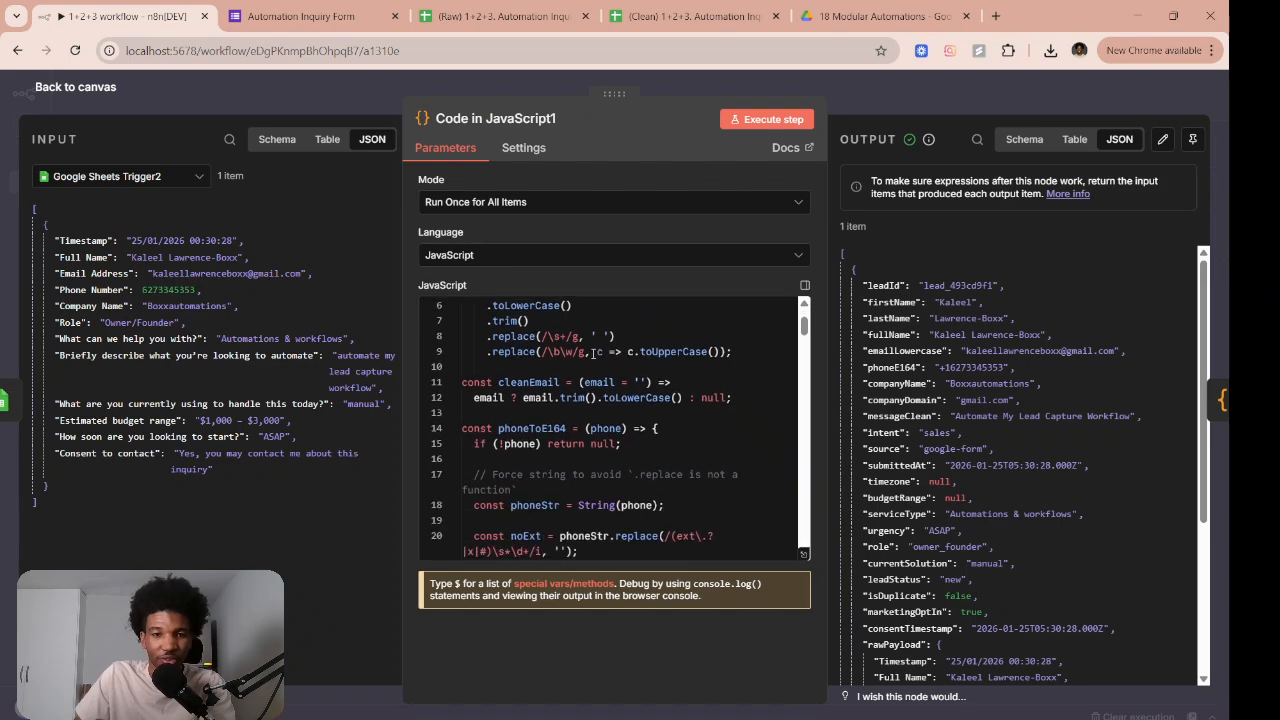
{"action": "scroll", "coordinate": [593, 354], "scroll_direction": "down", "scroll_amount": 6}
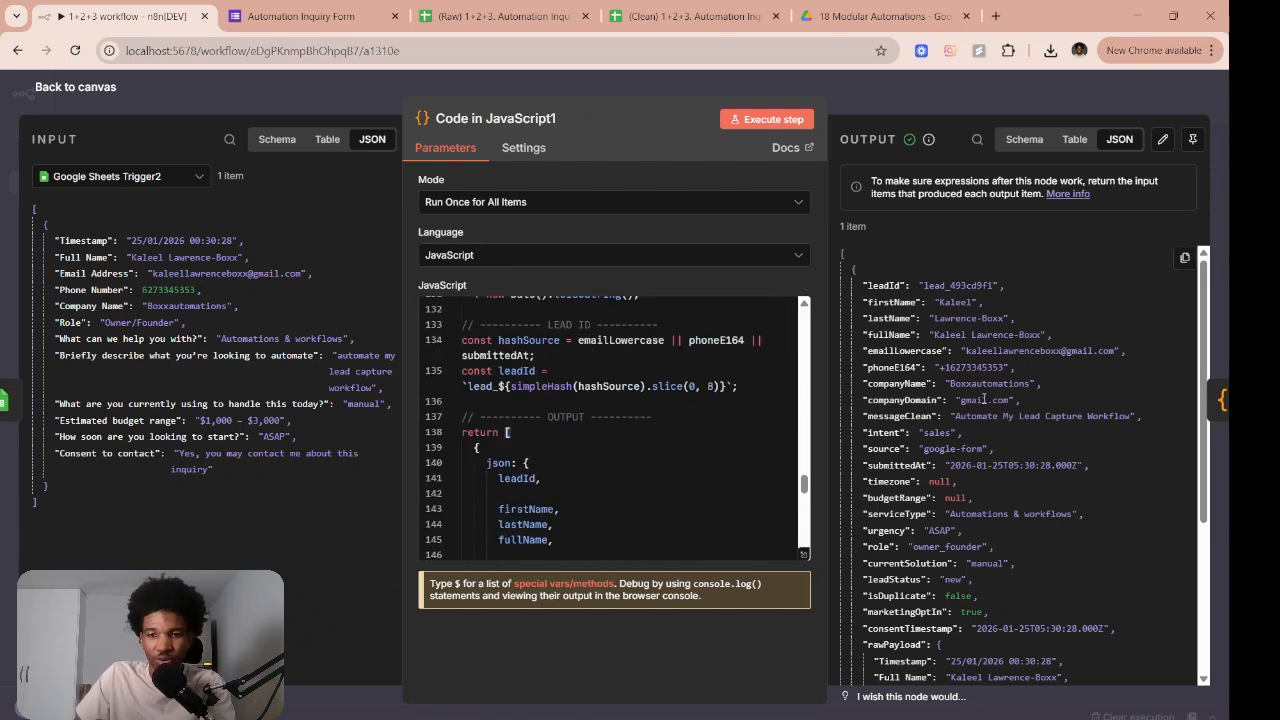
{"action": "left_click_drag", "start_coordinate": [943, 367], "coordinate": [988, 367]}
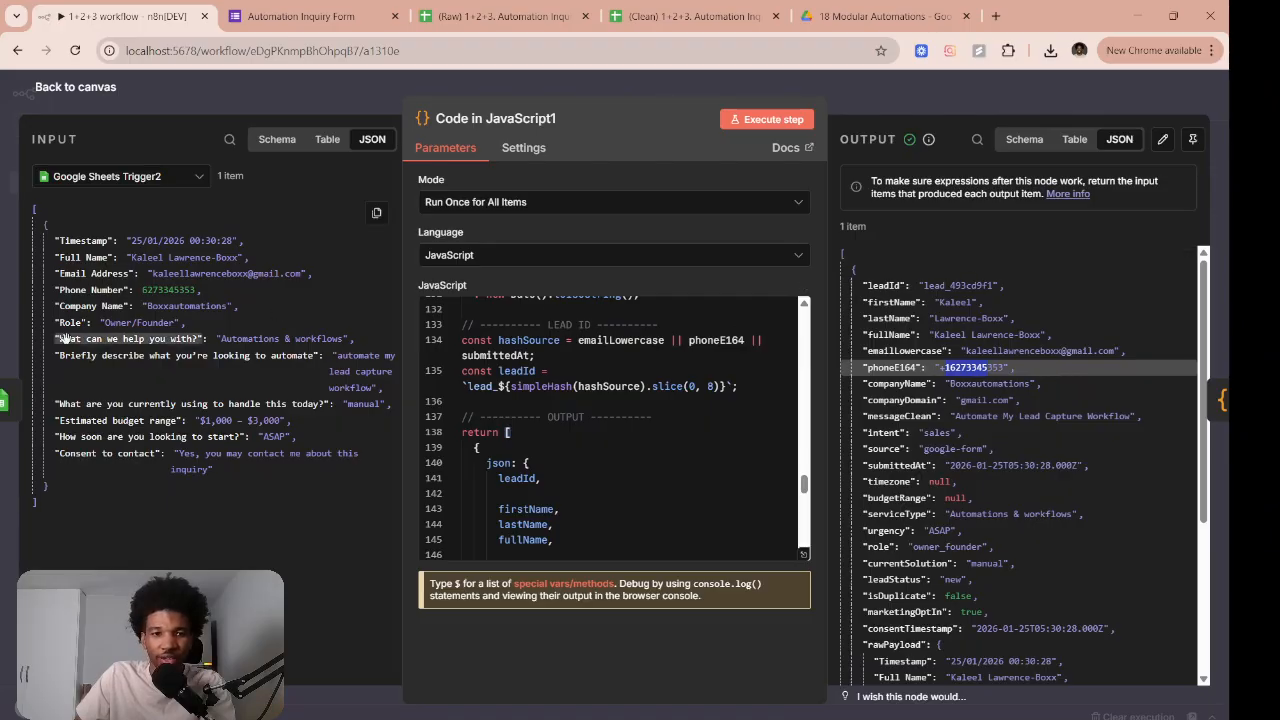
{"action": "scroll", "coordinate": [583, 441], "scroll_direction": "down", "scroll_amount": 10}
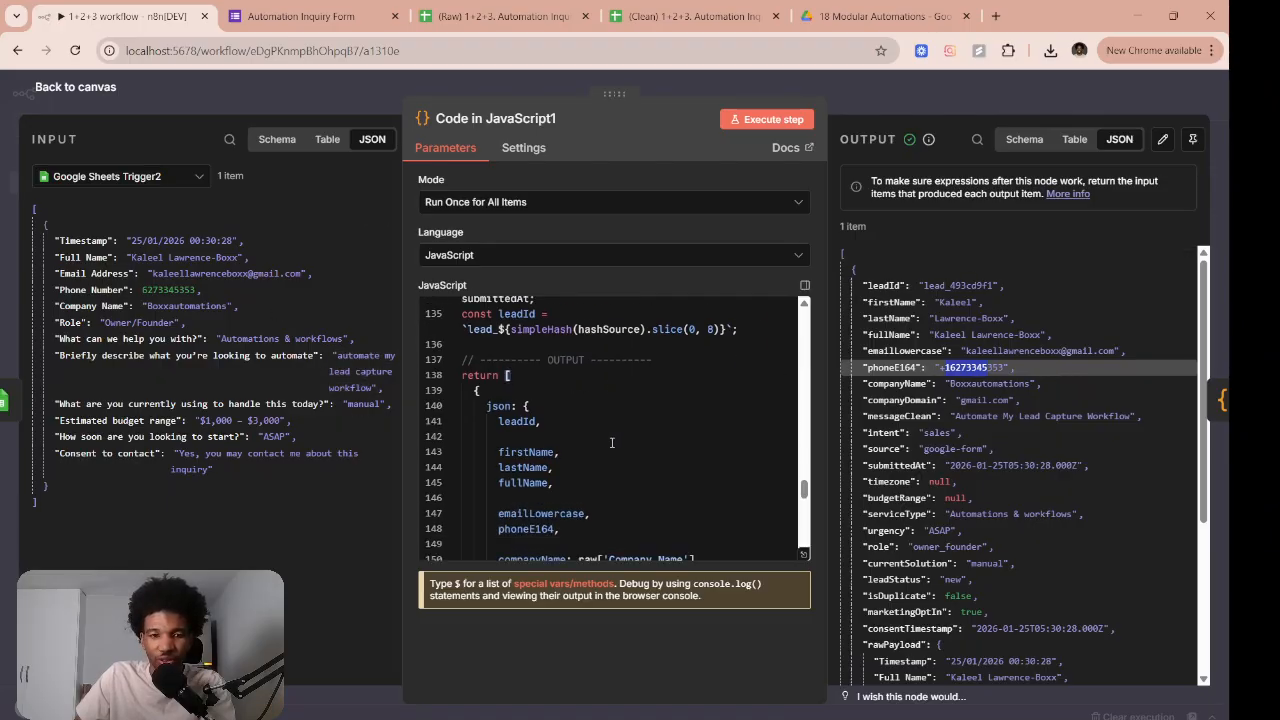
{"action": "scroll", "coordinate": [611, 443], "scroll_direction": "down", "scroll_amount": 3}
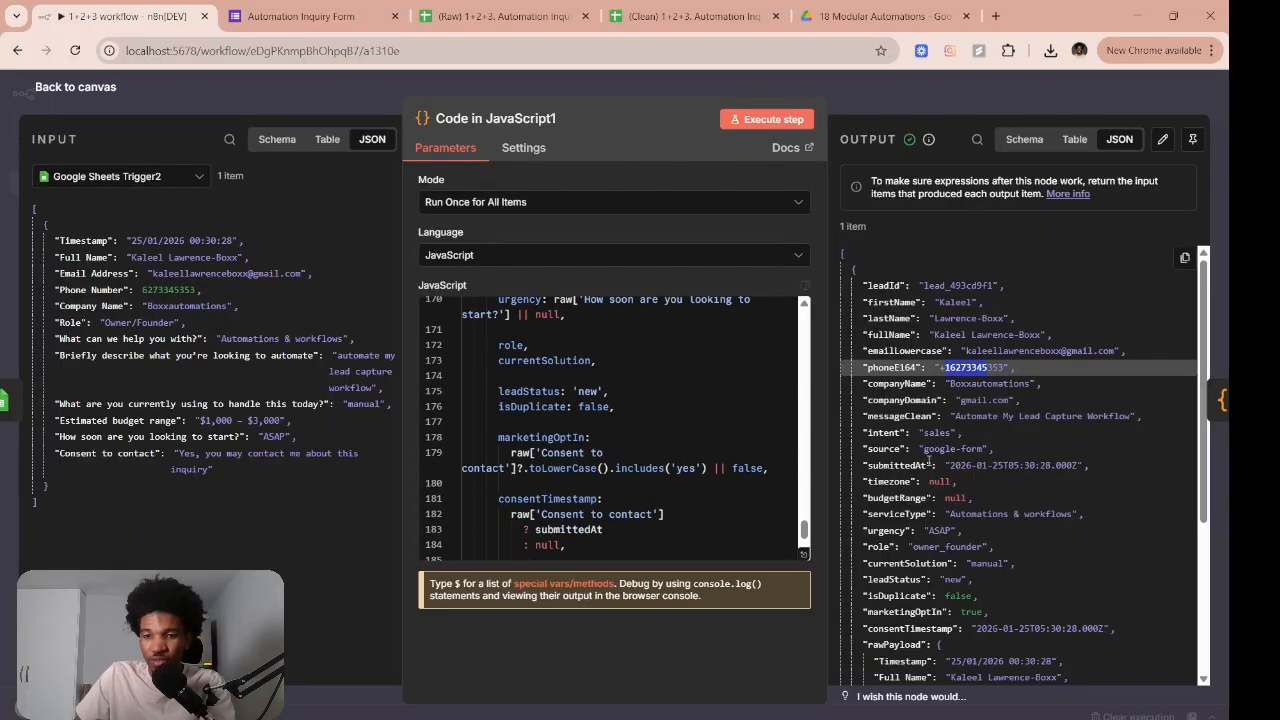
{"action": "scroll", "coordinate": [1000, 450], "scroll_direction": "down", "scroll_amount": 5}
{"action": "left_click", "coordinate": [918, 112]}
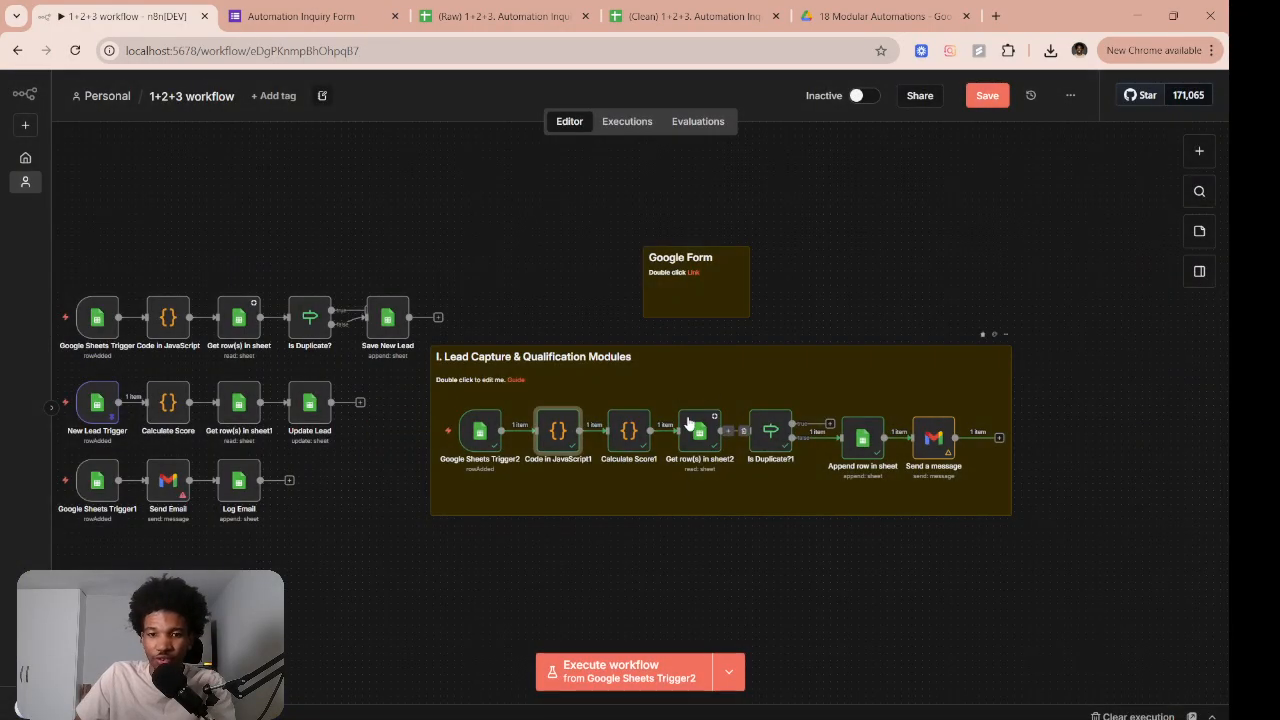
{"action": "double_click", "coordinate": [622, 428]}
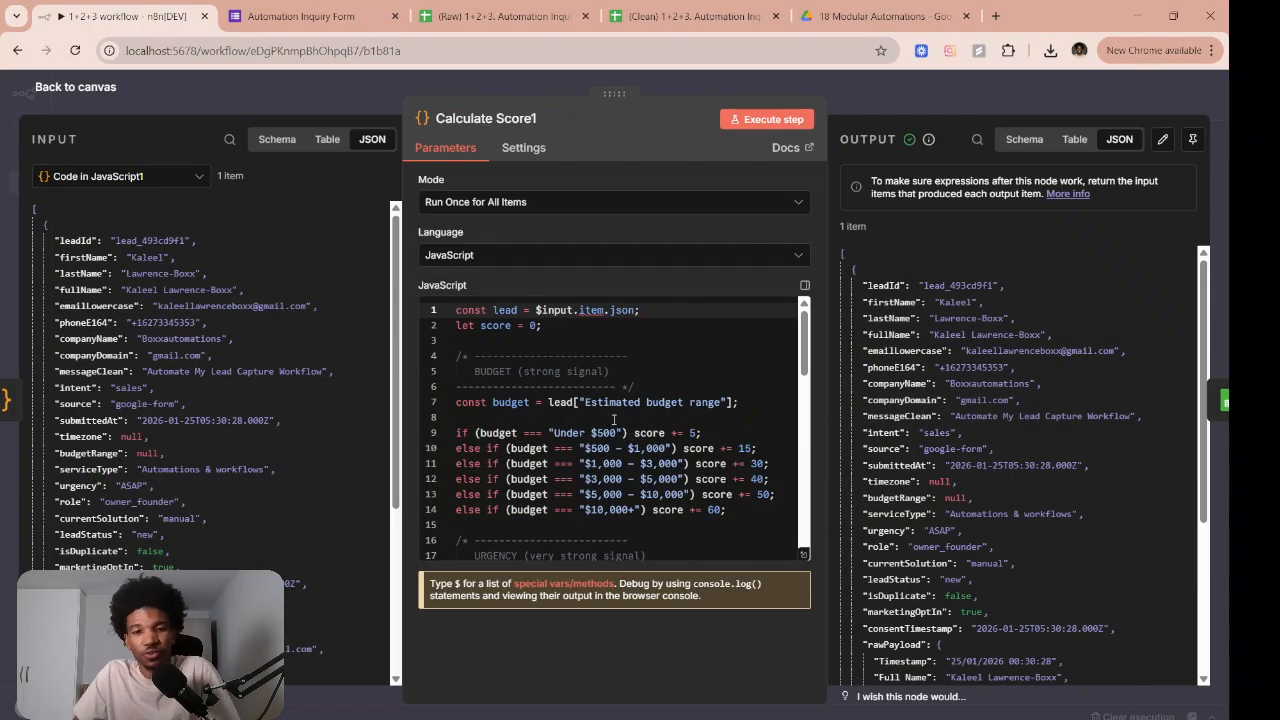
{"action": "scroll", "coordinate": [630, 410], "scroll_direction": "down", "scroll_amount": 4}
{"action": "scroll", "coordinate": [657, 395], "scroll_direction": "up", "scroll_amount": 4}
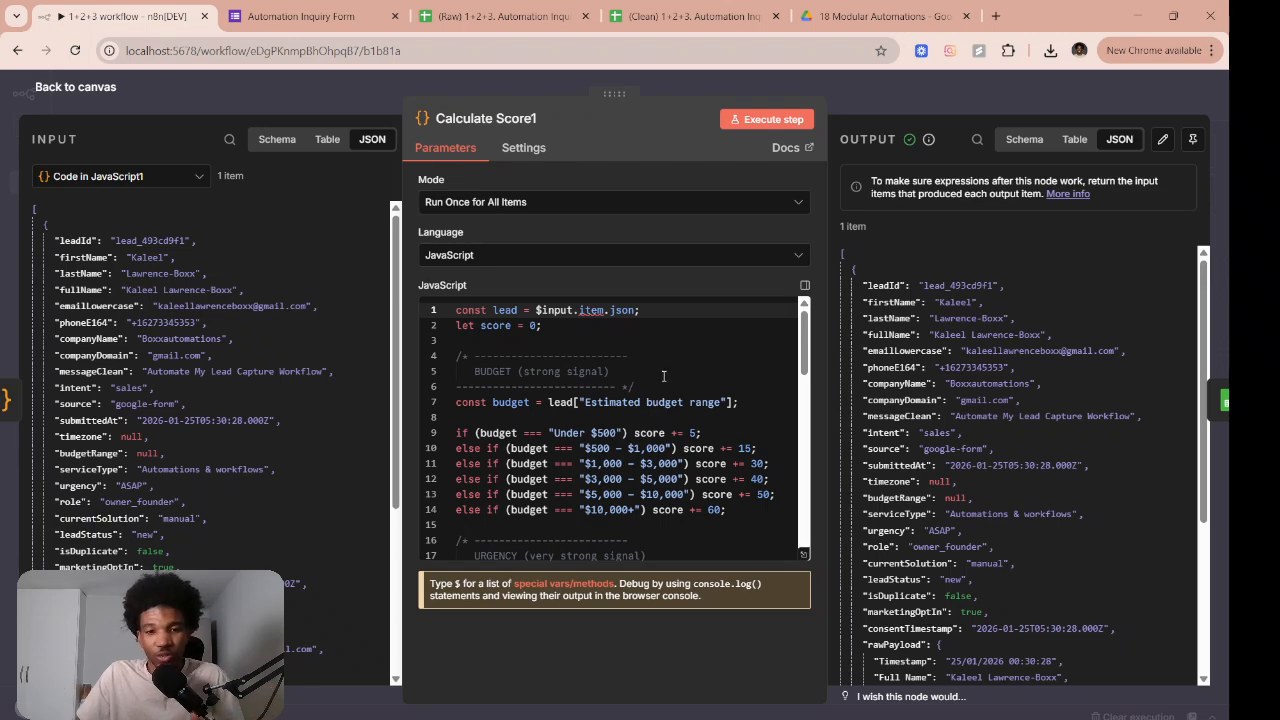
{"action": "scroll", "coordinate": [665, 378], "scroll_direction": "down", "scroll_amount": 5}
{"action": "scroll", "coordinate": [632, 425], "scroll_direction": "up", "scroll_amount": 3}
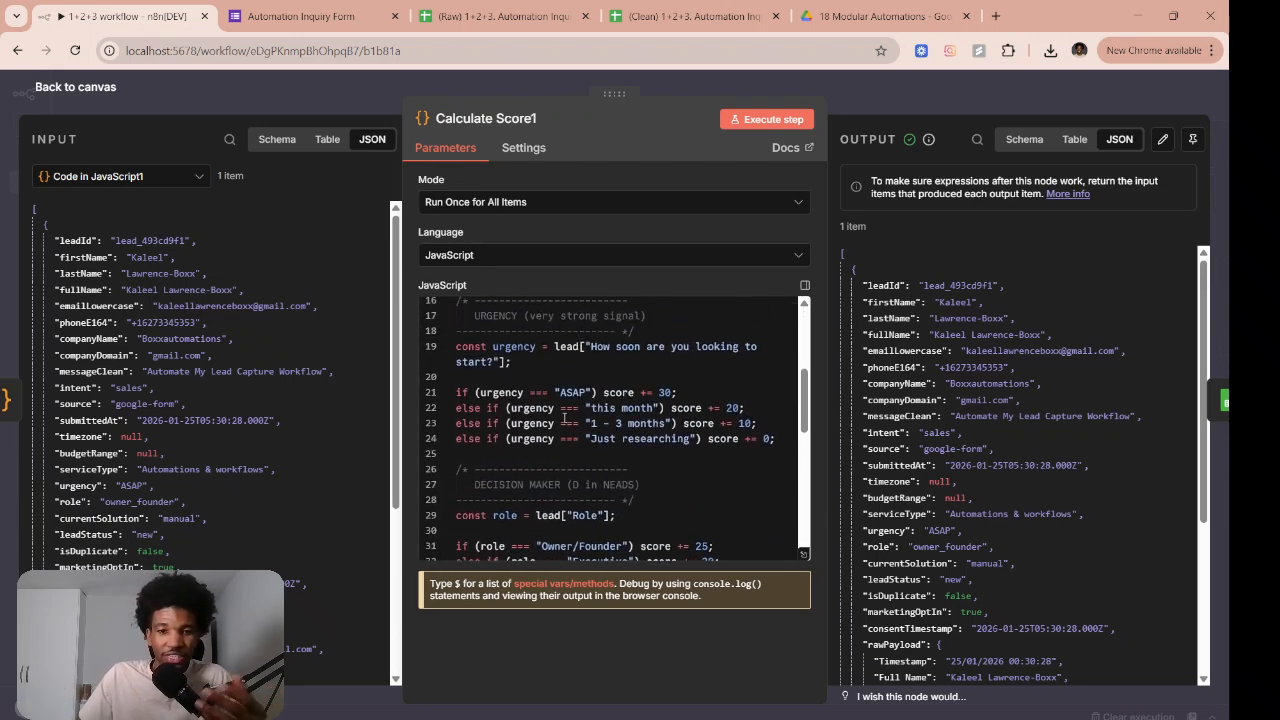
{"action": "scroll", "coordinate": [682, 387], "scroll_direction": "down", "scroll_amount": 2}
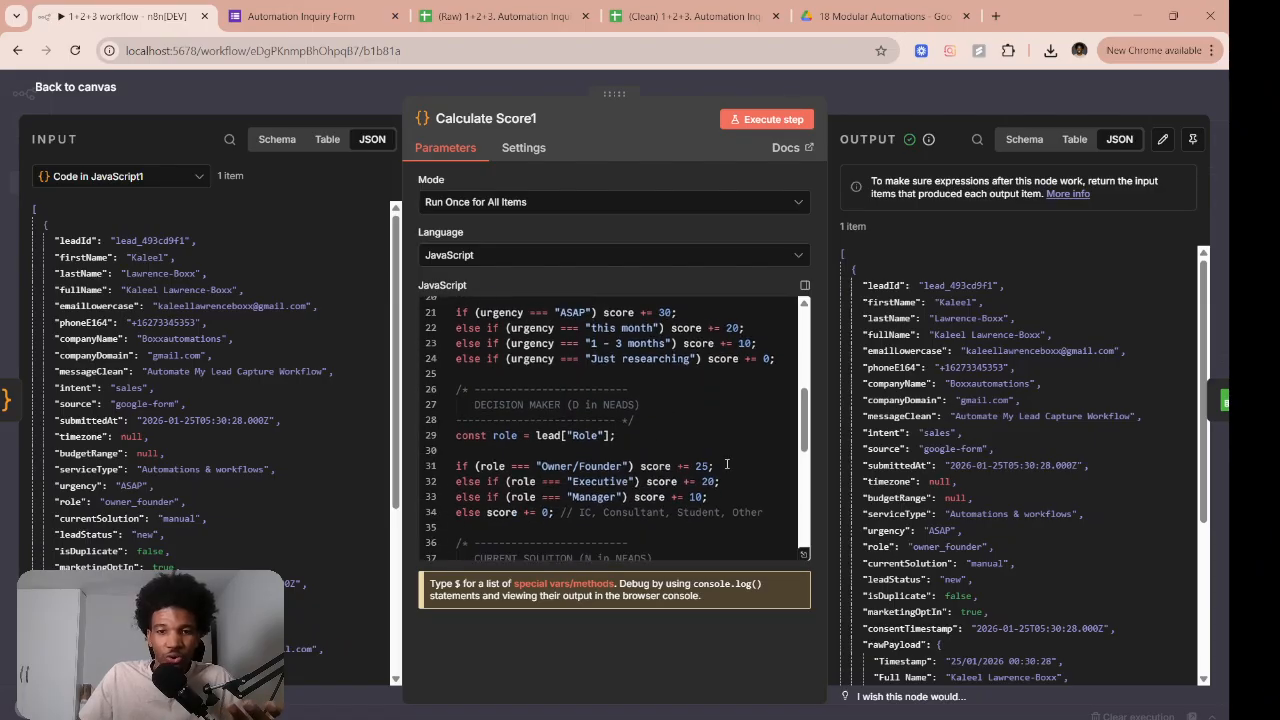
{"action": "scroll", "coordinate": [661, 462], "scroll_direction": "down", "scroll_amount": 2}
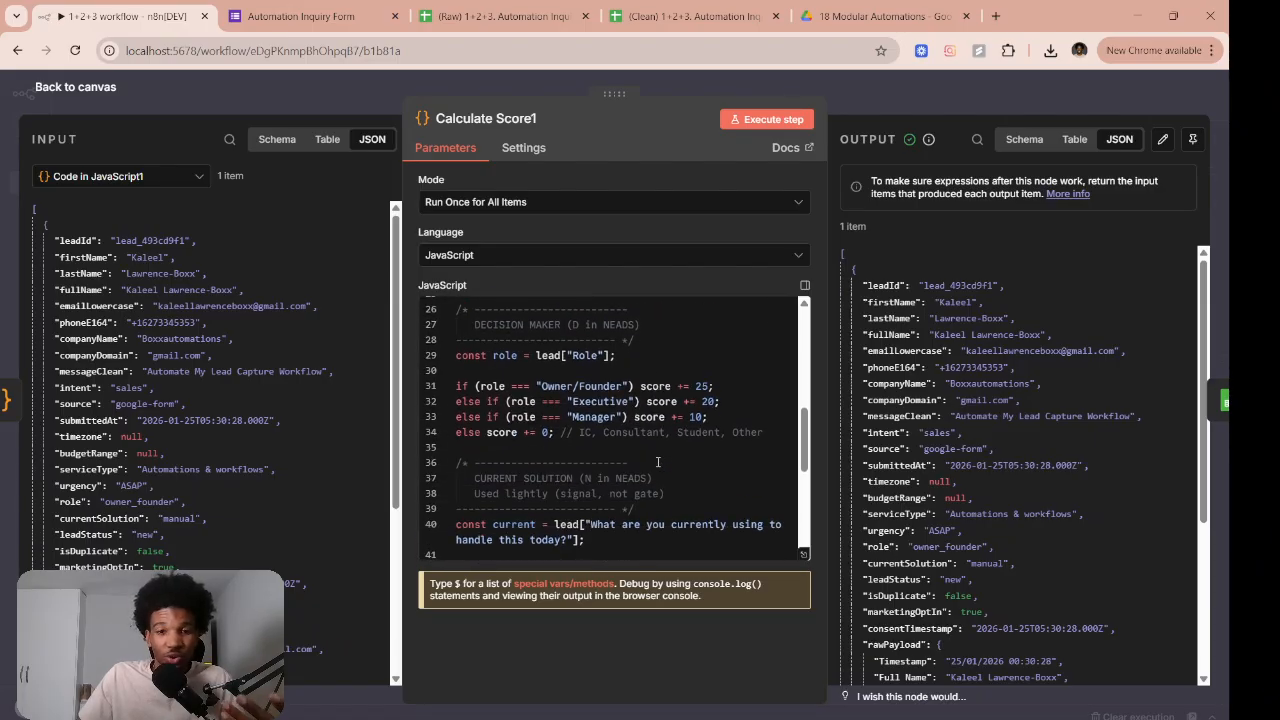
{"action": "scroll", "coordinate": [658, 462], "scroll_direction": "down", "scroll_amount": 5}
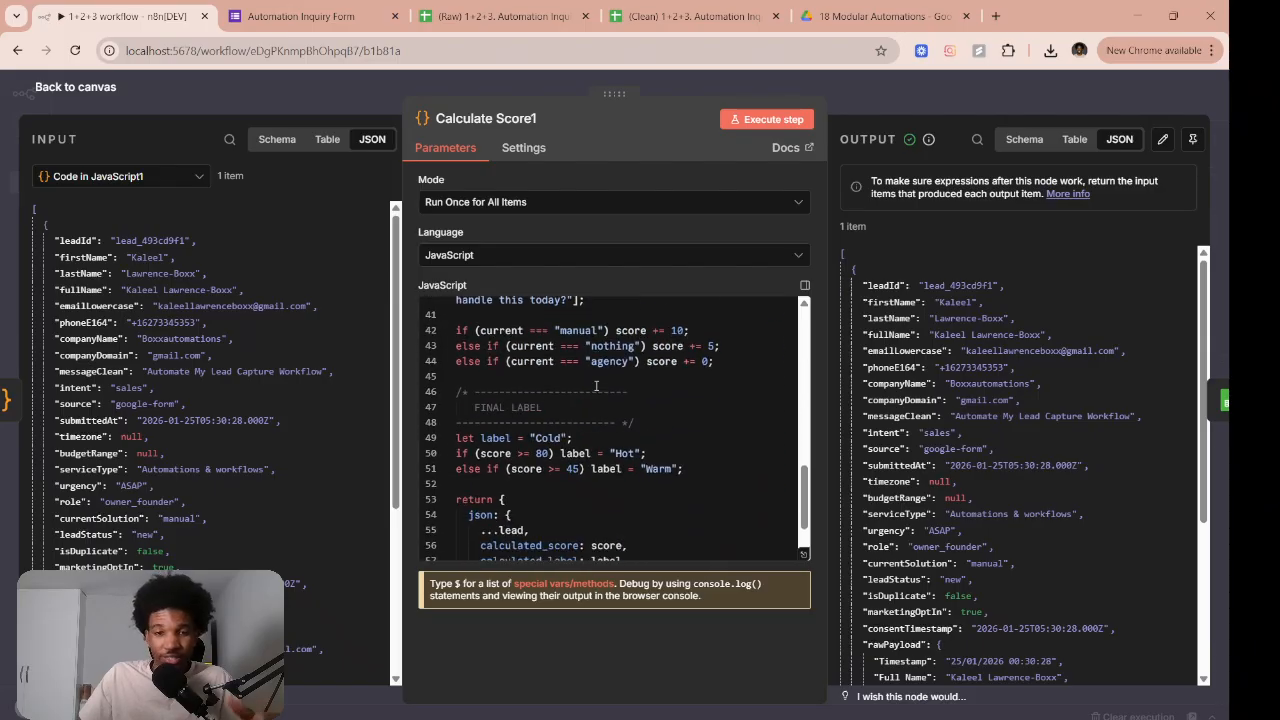
{"action": "scroll", "coordinate": [596, 405], "scroll_direction": "up", "scroll_amount": 8}
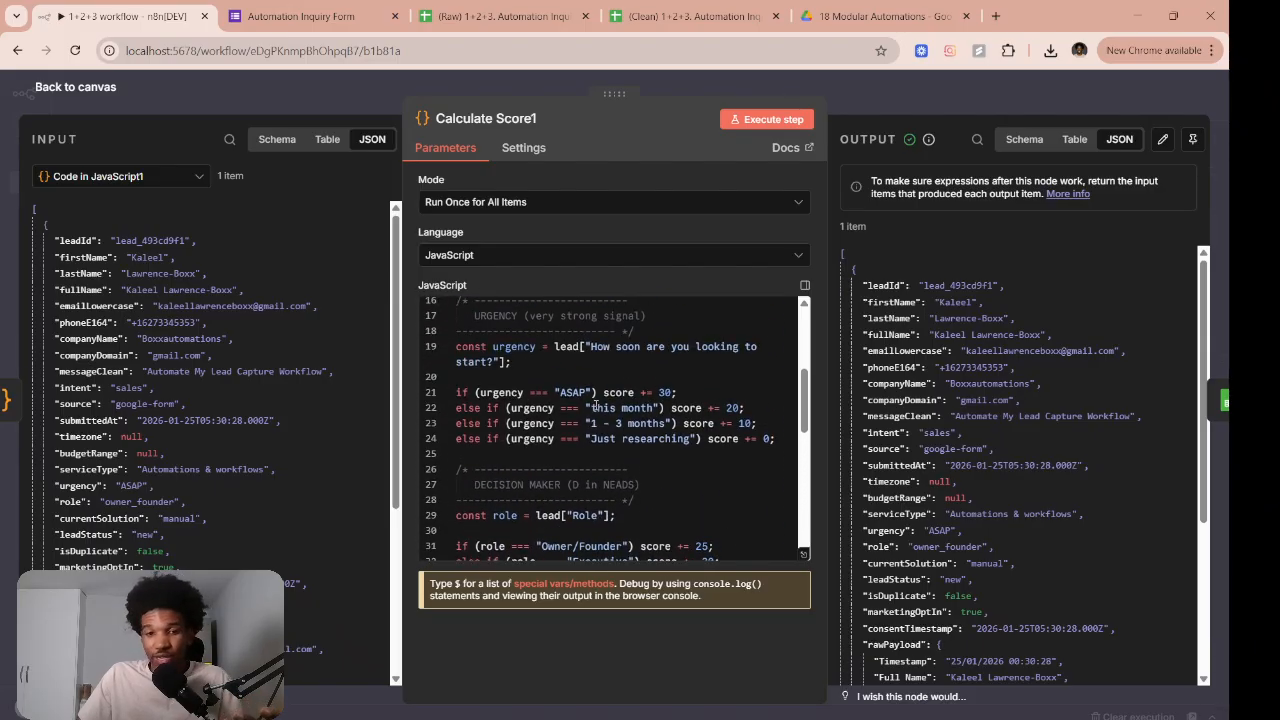
{"action": "scroll", "coordinate": [596, 405], "scroll_direction": "down", "scroll_amount": 2}
{"action": "scroll", "coordinate": [596, 405], "scroll_direction": "down", "scroll_amount": 2}
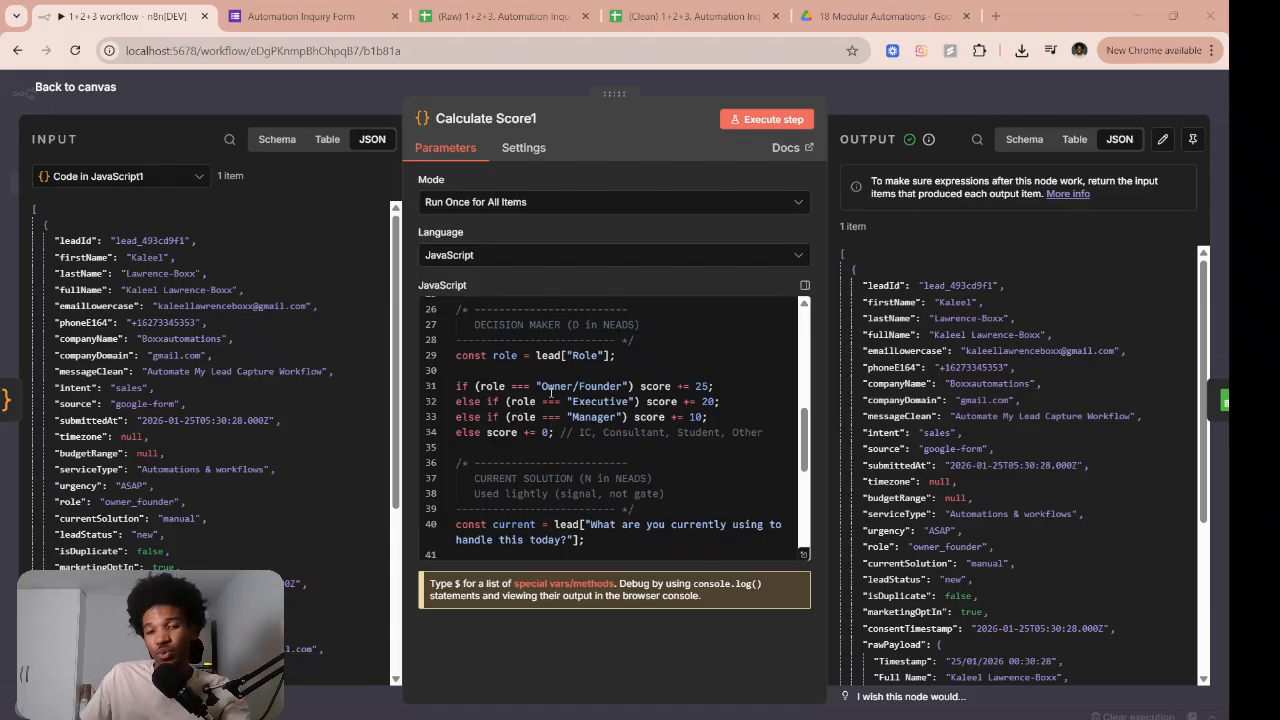
{"action": "scroll", "coordinate": [549, 392], "scroll_direction": "down", "scroll_amount": 5}
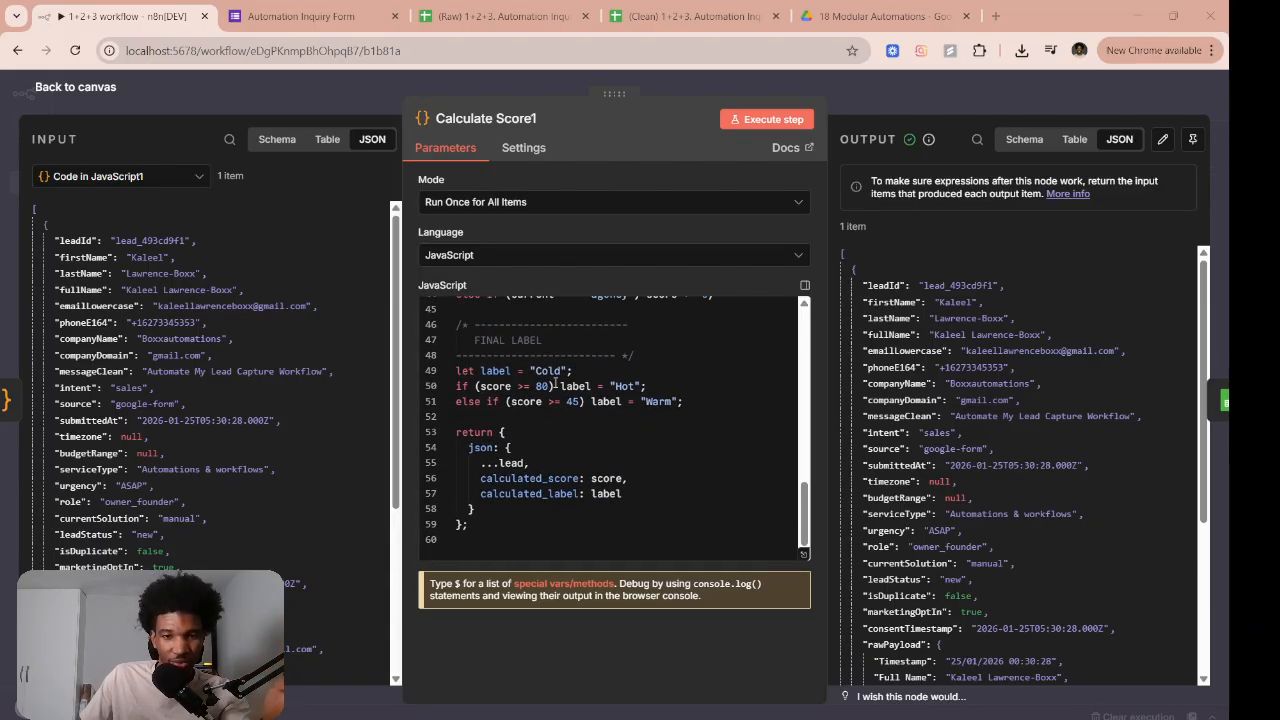
{"action": "scroll", "coordinate": [555, 385], "scroll_direction": "up", "scroll_amount": 3}
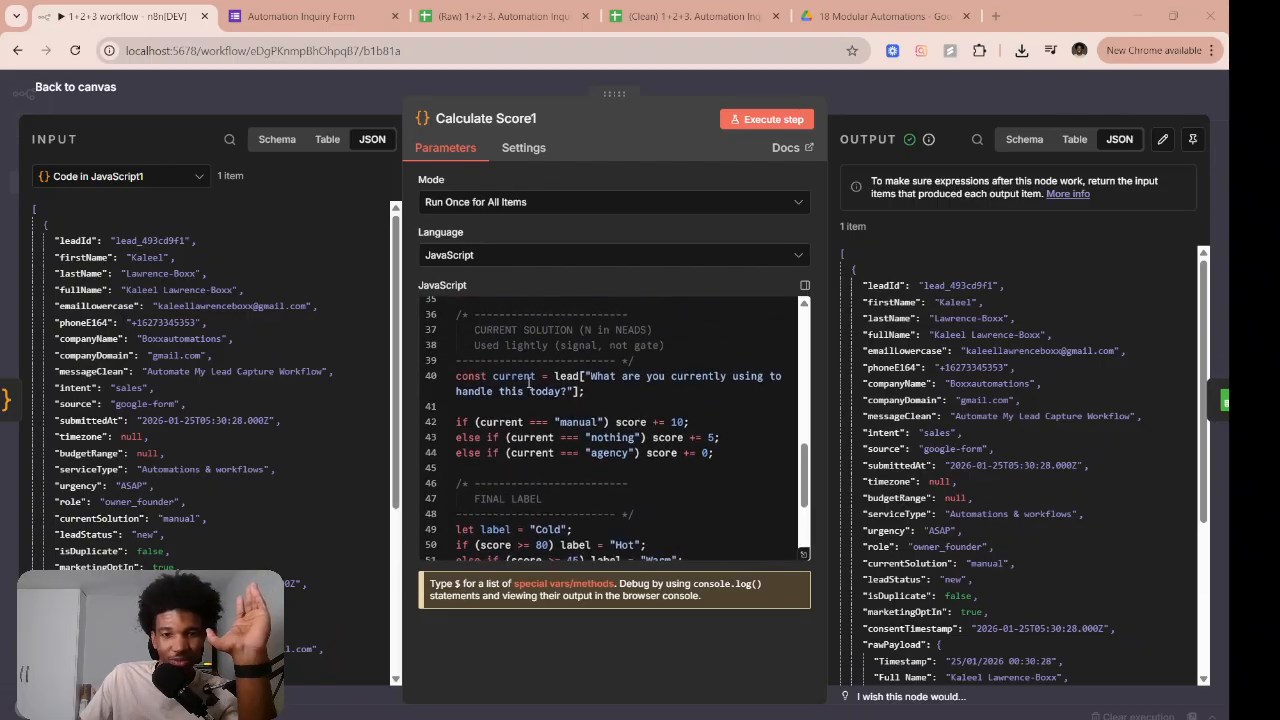
{"action": "scroll", "coordinate": [560, 380], "scroll_direction": "down", "scroll_amount": 2}
{"action": "scroll", "coordinate": [585, 365], "scroll_direction": "down", "scroll_amount": 3}
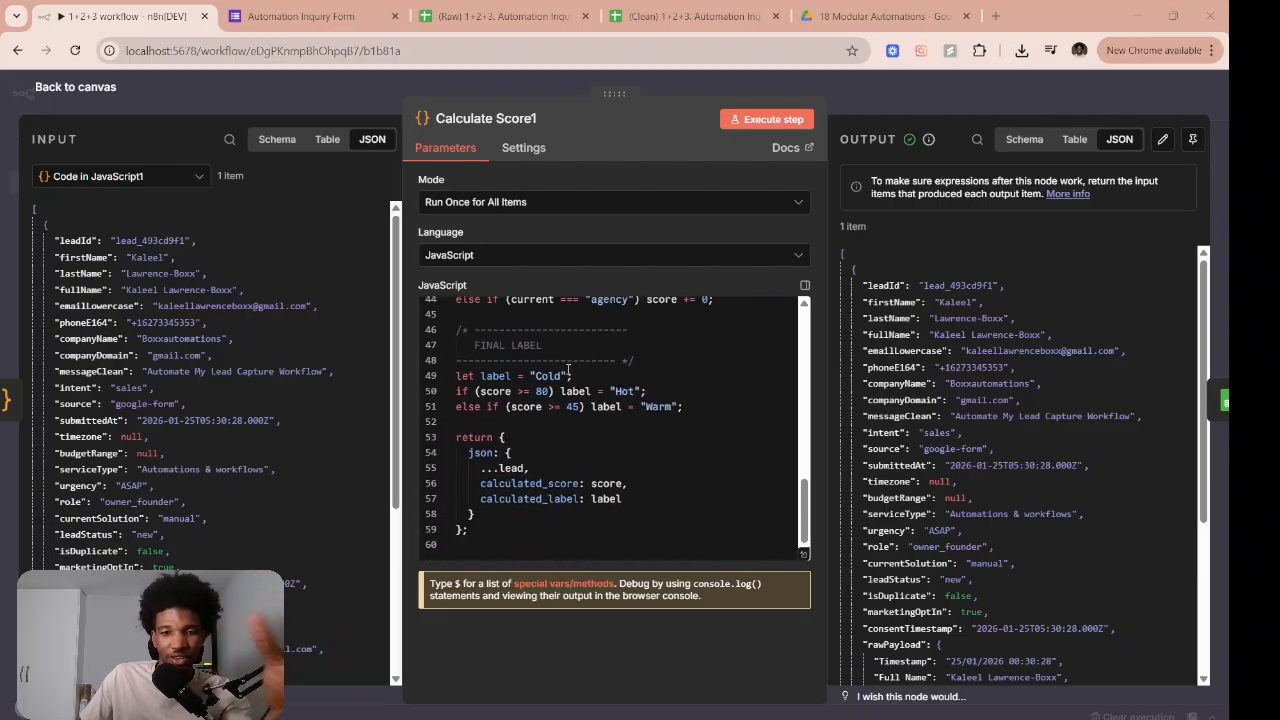
{"action": "scroll", "coordinate": [568, 372], "scroll_direction": "up", "scroll_amount": 3}
{"action": "scroll", "coordinate": [567, 370], "scroll_direction": "up", "scroll_amount": 5}
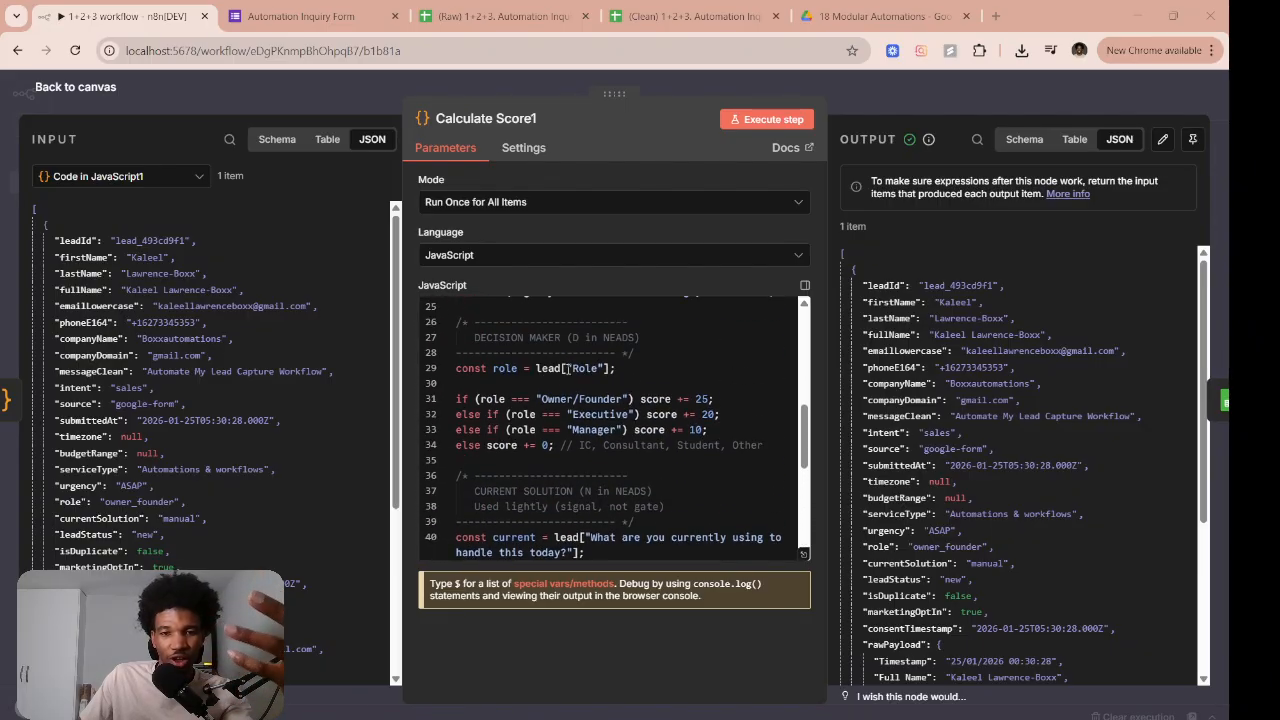
{"action": "scroll", "coordinate": [591, 407], "scroll_direction": "up", "scroll_amount": 3}
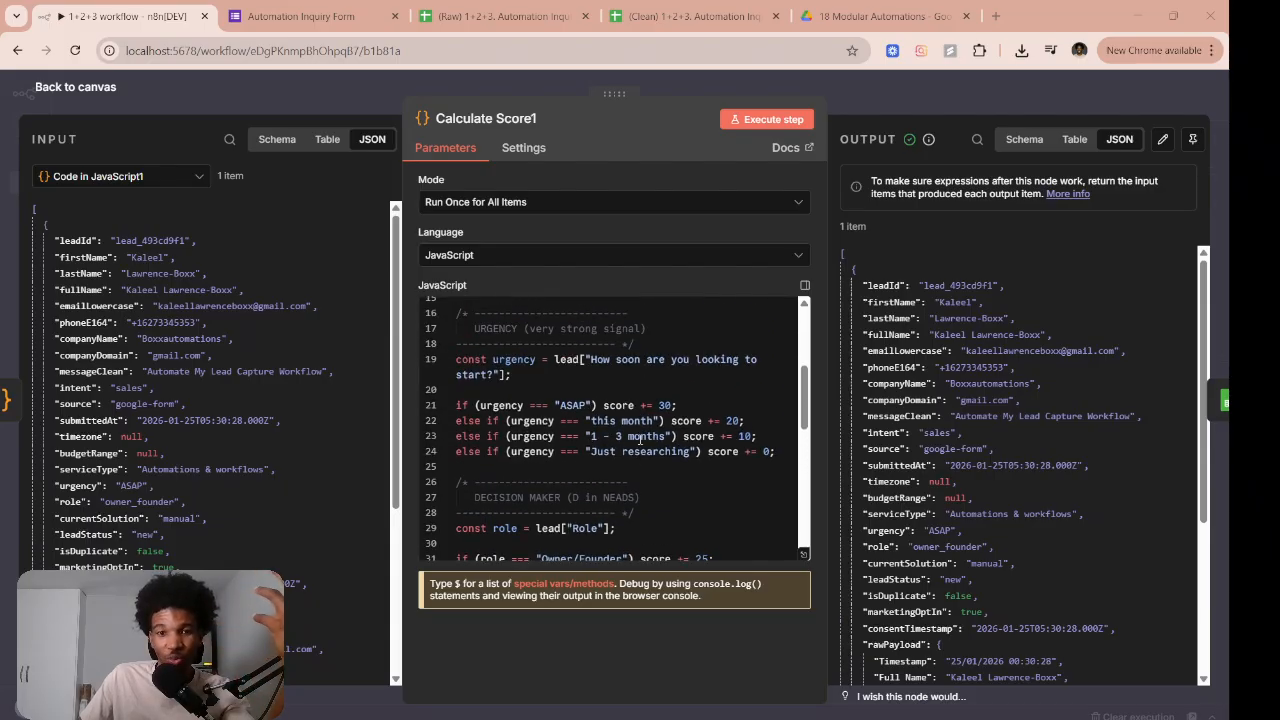
{"action": "scroll", "coordinate": [640, 440], "scroll_direction": "down", "scroll_amount": 3}
{"action": "scroll", "coordinate": [621, 387], "scroll_direction": "down", "scroll_amount": 6}
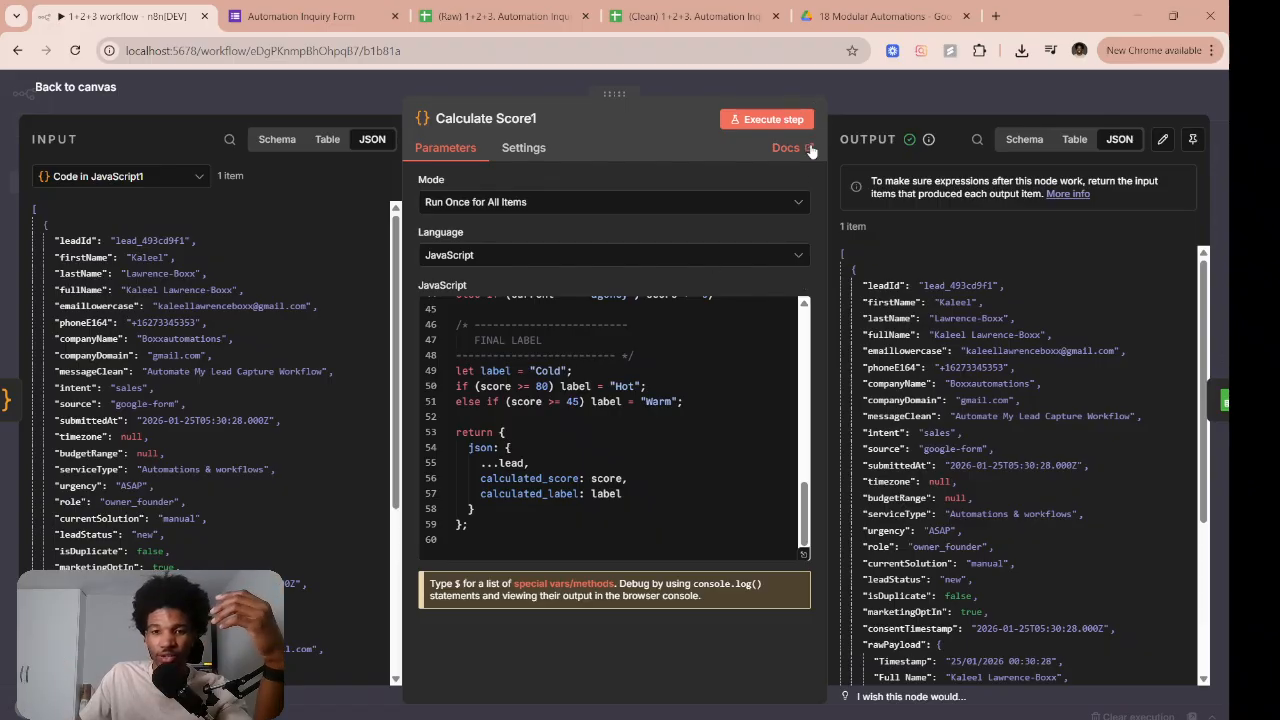
{"action": "left_click", "coordinate": [857, 69]}
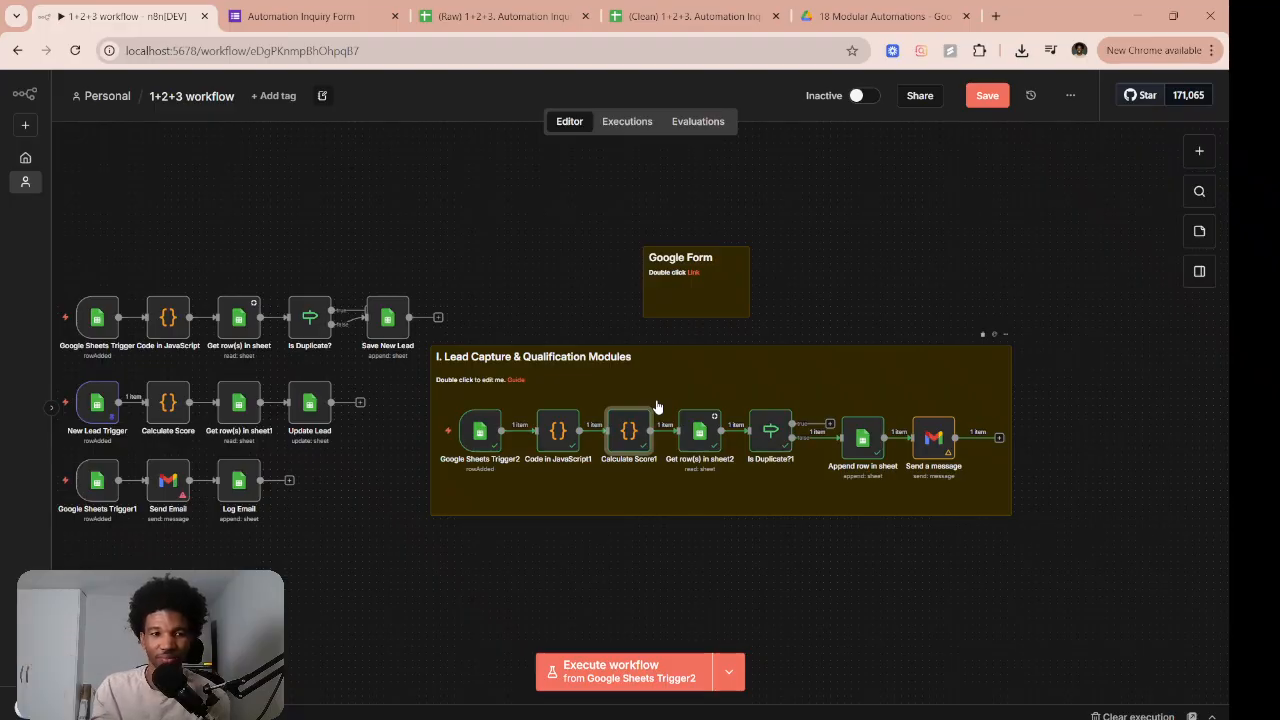
Inspect the Get row(s) in sheet2 node's output showing one existing row, then return to the canvas
{"action": "double_click", "coordinate": [696, 432]}
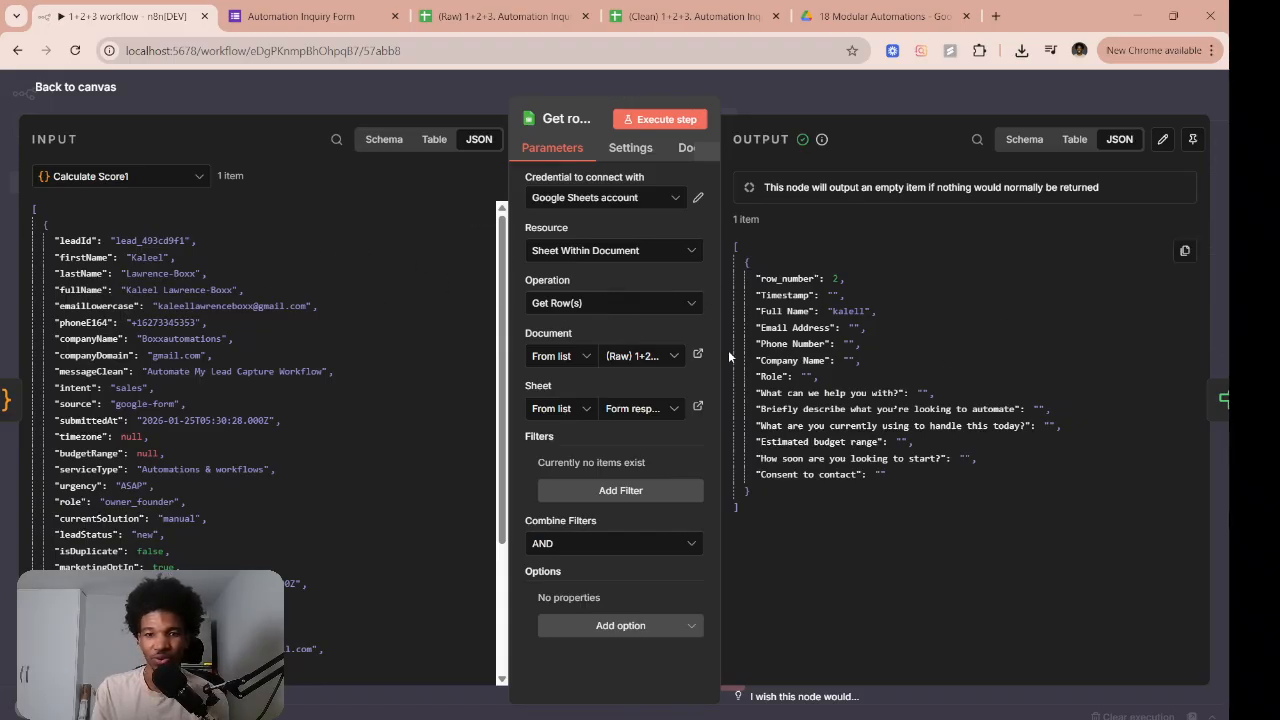
{"action": "left_click", "coordinate": [897, 81]}
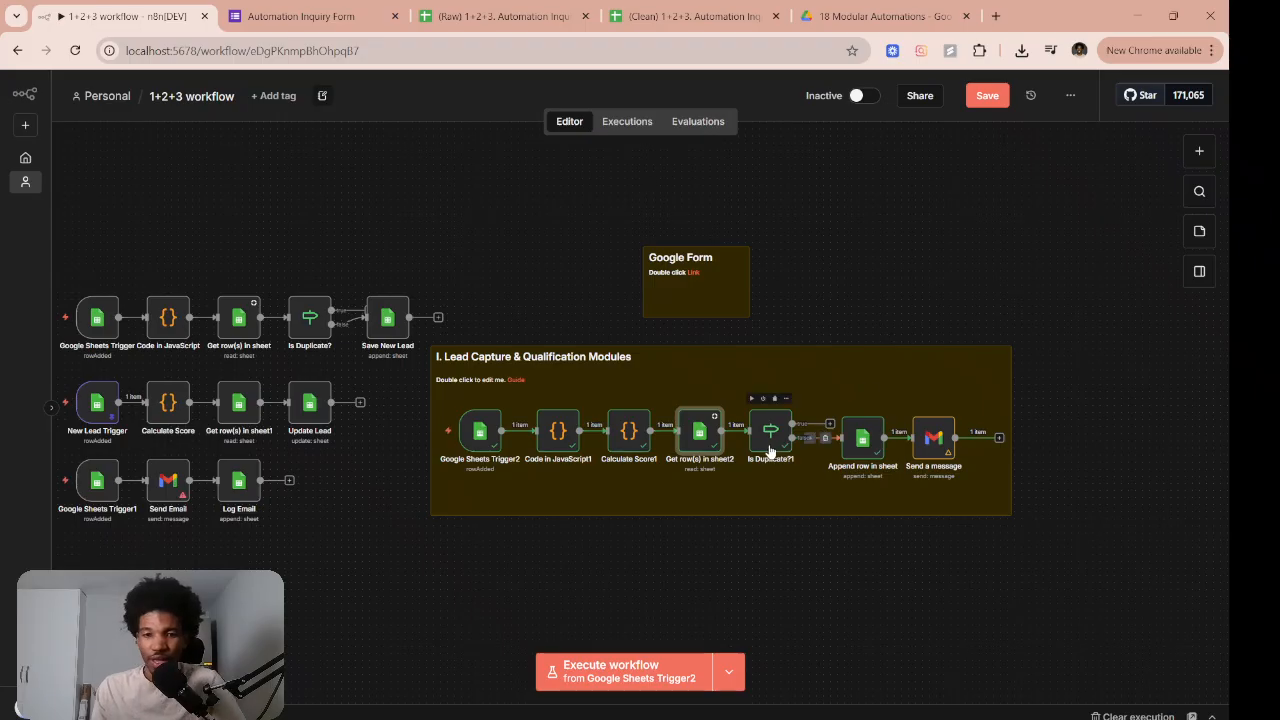
Check the Is Duplicate?1 False Branch output while comparing the Raw and Clean spreadsheets
{"action": "double_click", "coordinate": [769, 448]}
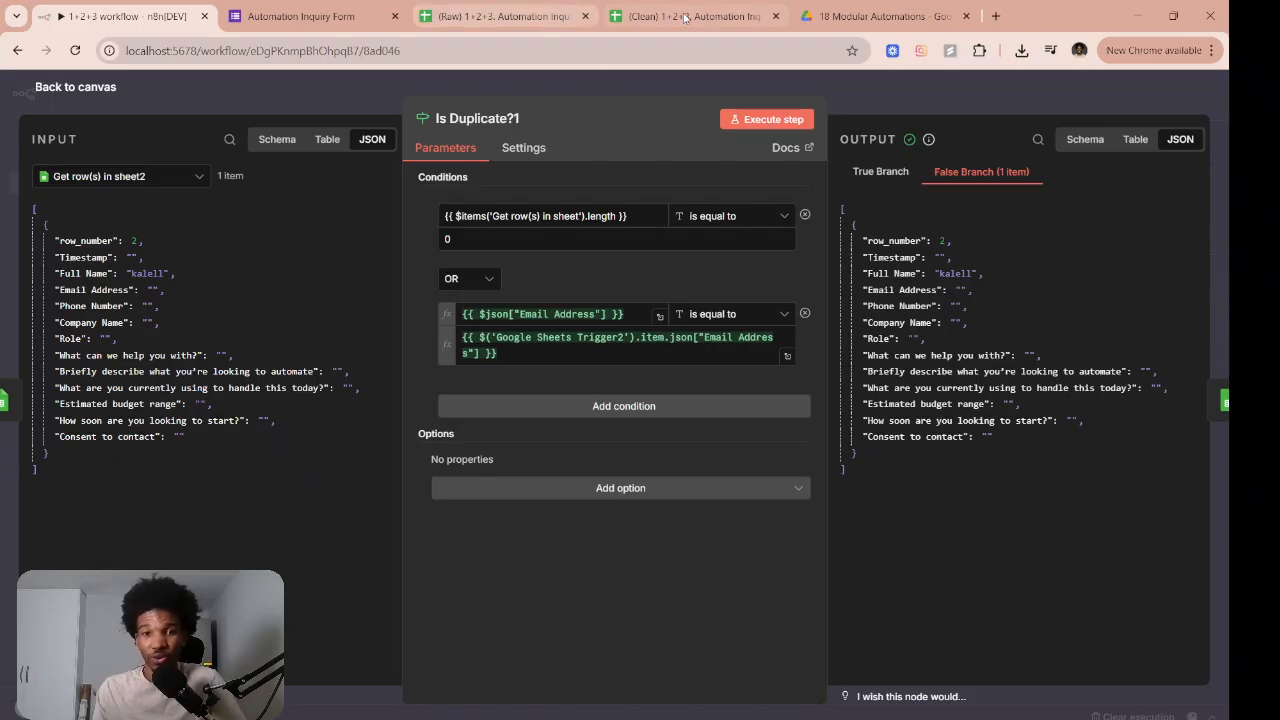
{"action": "left_click", "coordinate": [520, 16]}
{"action": "left_click", "coordinate": [688, 16]}
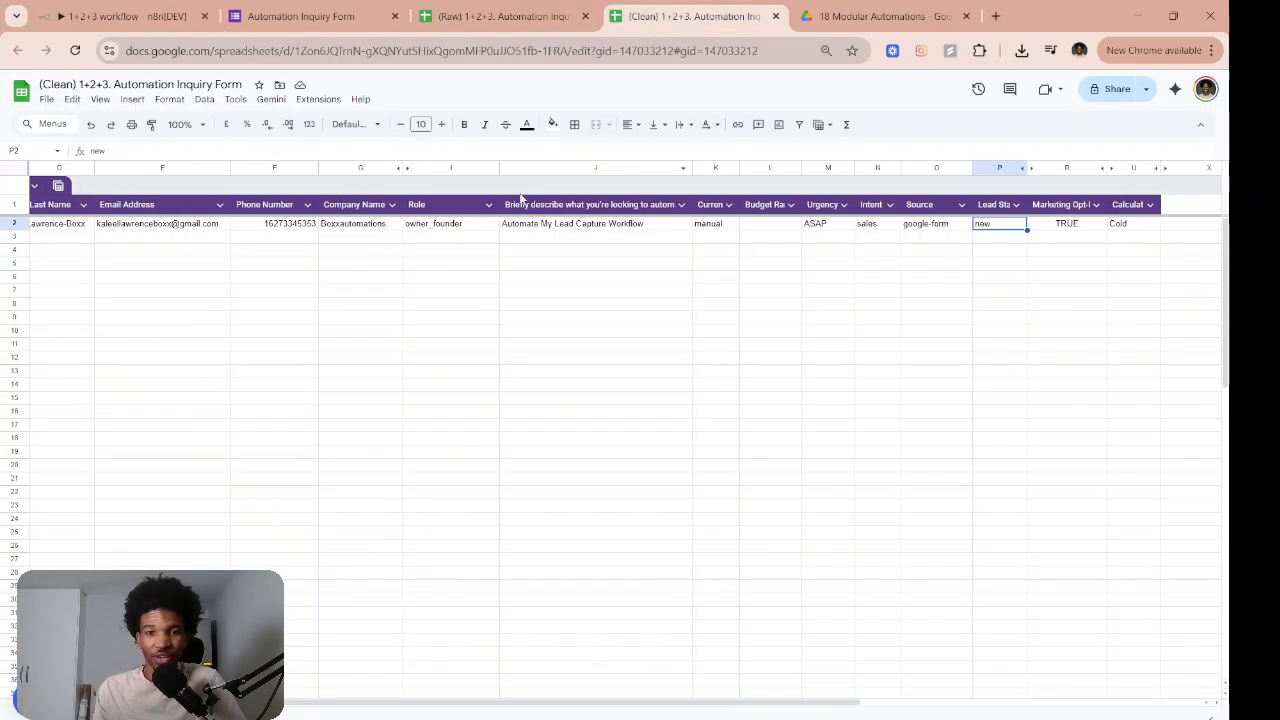
{"action": "left_click", "coordinate": [520, 16]}
{"action": "left_click", "coordinate": [120, 16]}
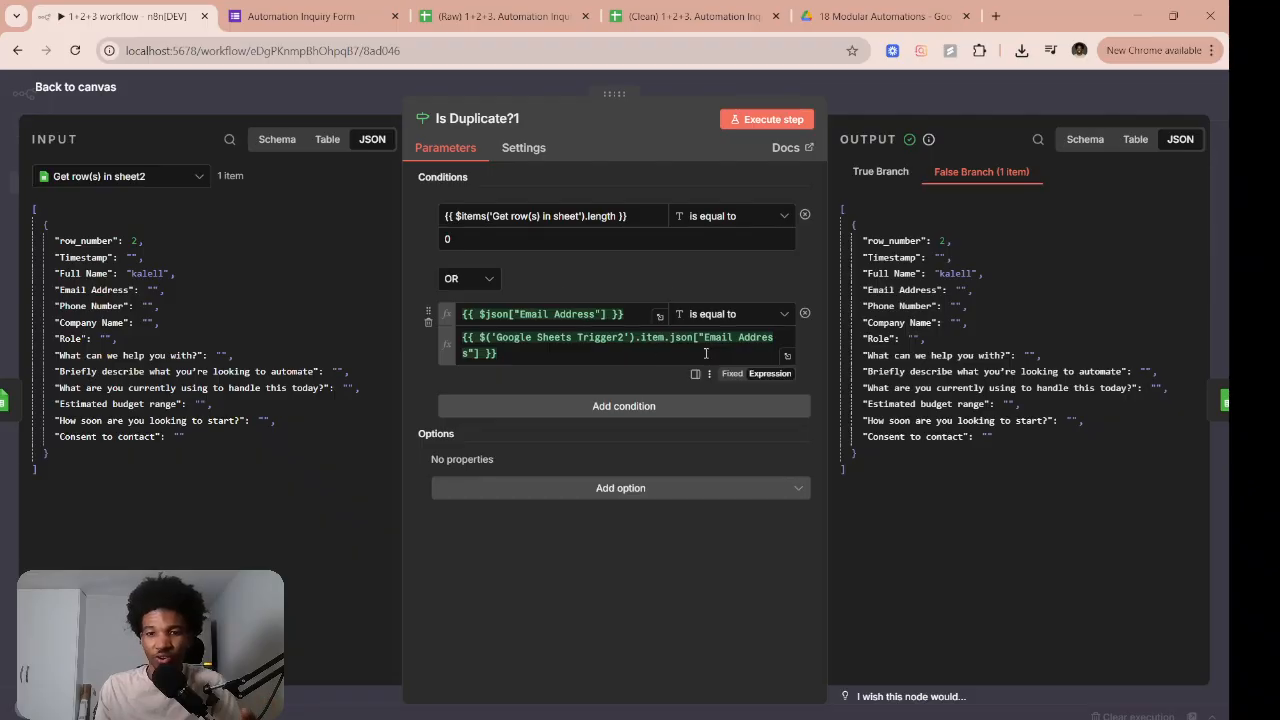
{"action": "left_click", "coordinate": [688, 16]}
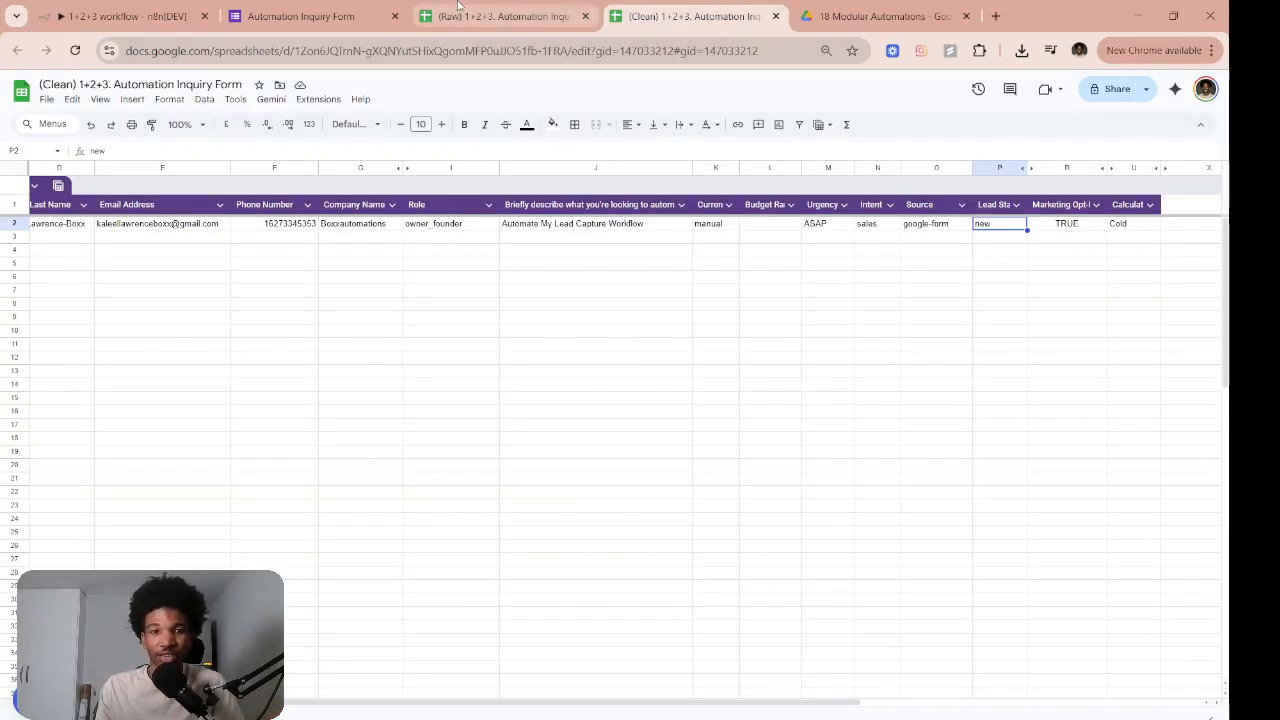
{"action": "left_click", "coordinate": [500, 16]}
{"action": "left_click", "coordinate": [157, 5]}
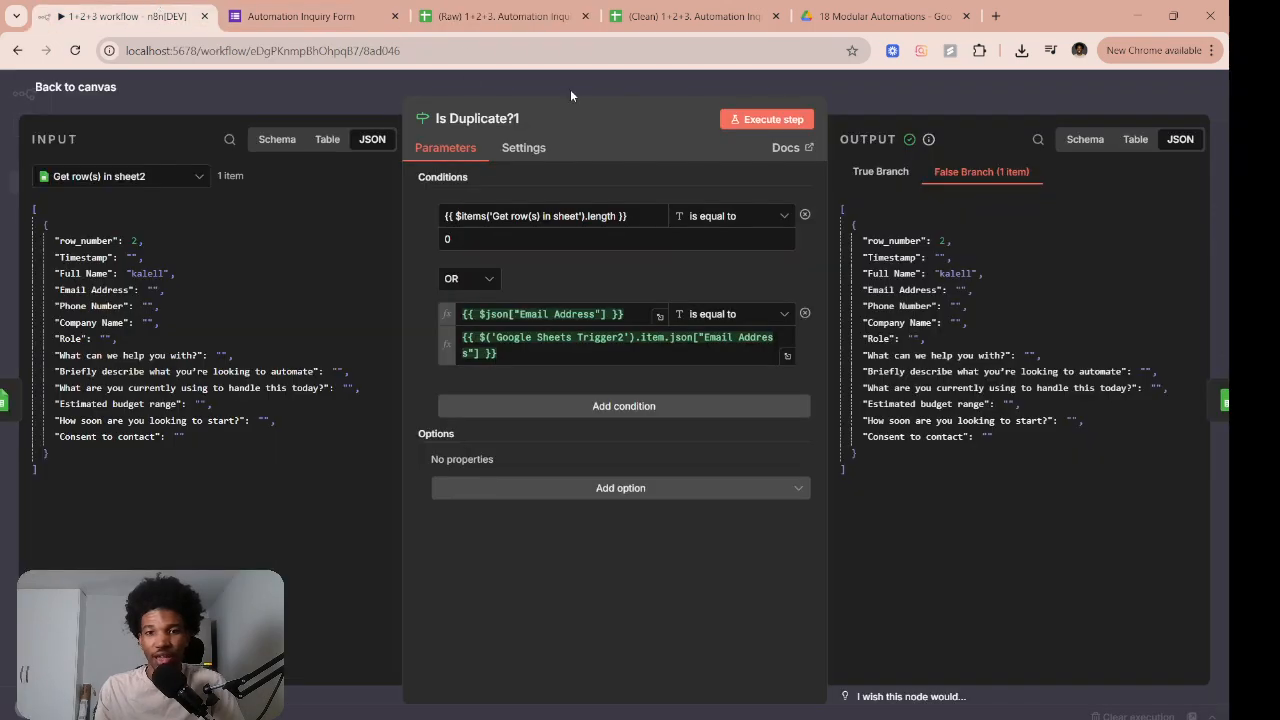
{"action": "key", "text": "Escape"}
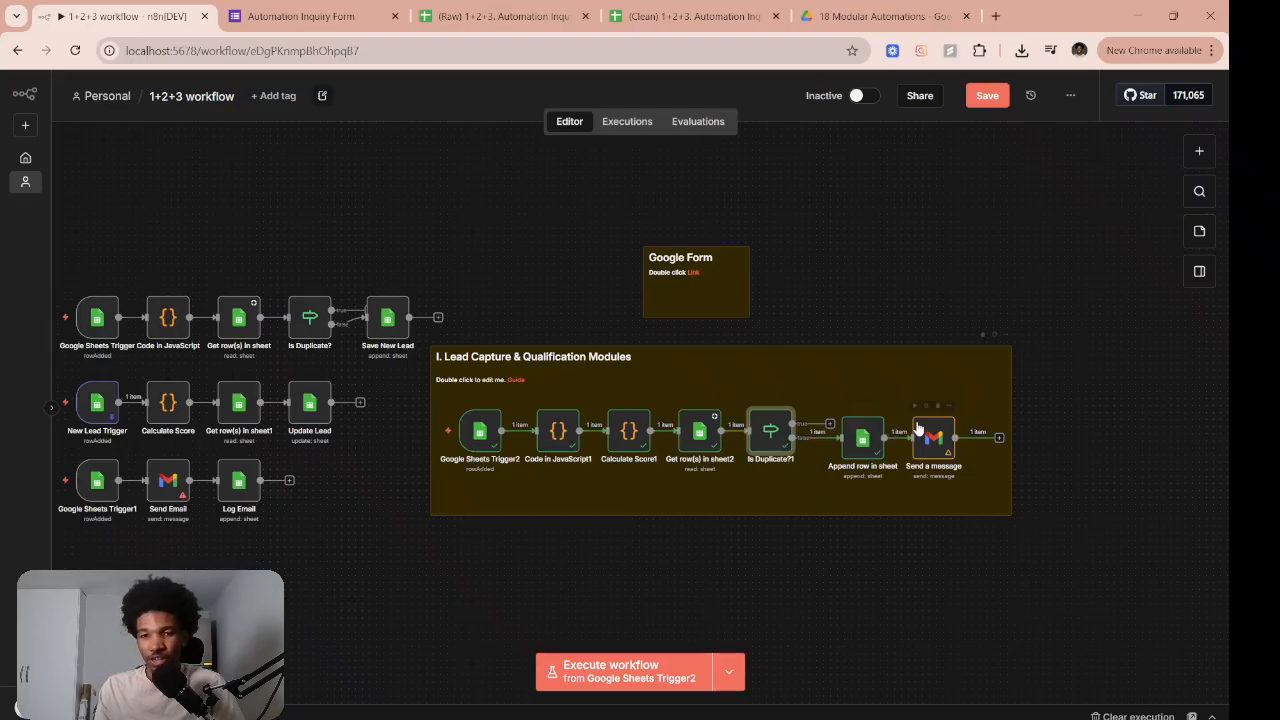
Execute the Send a message step, verify the Clean sheet row, and recheck Is Duplicate?1
{"action": "left_click", "coordinate": [916, 406]}
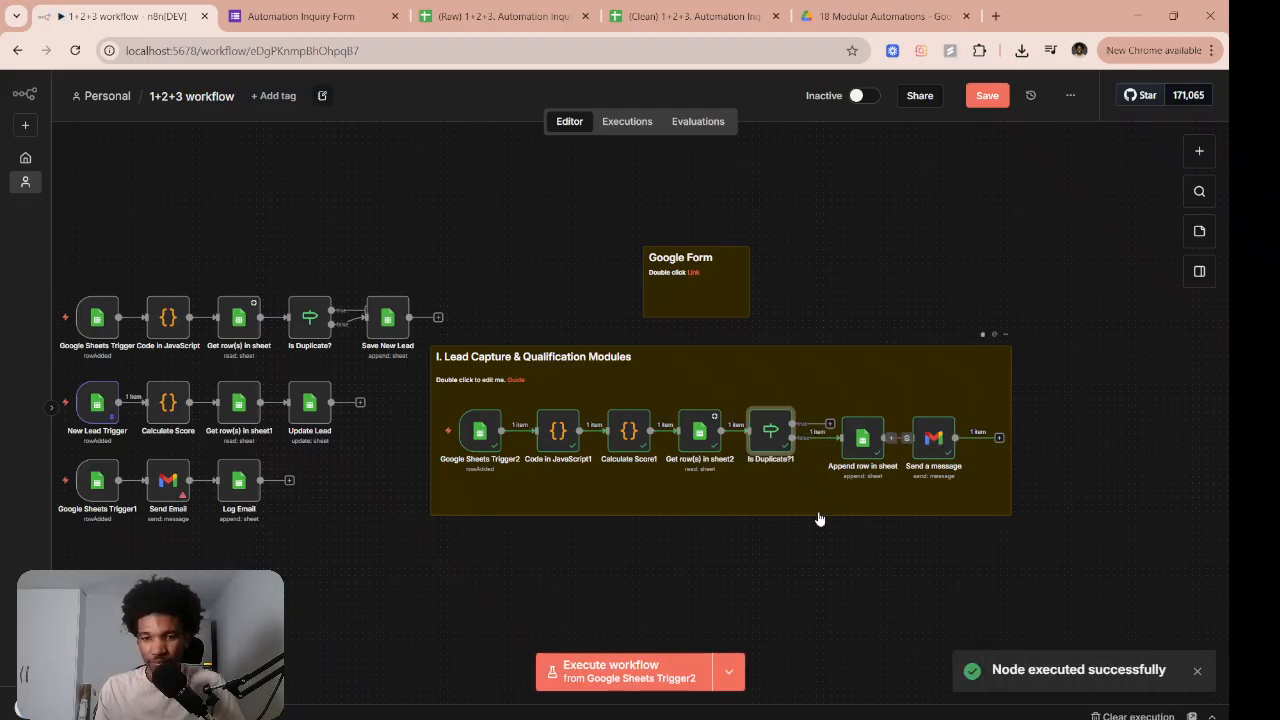
{"action": "left_click", "coordinate": [690, 16]}
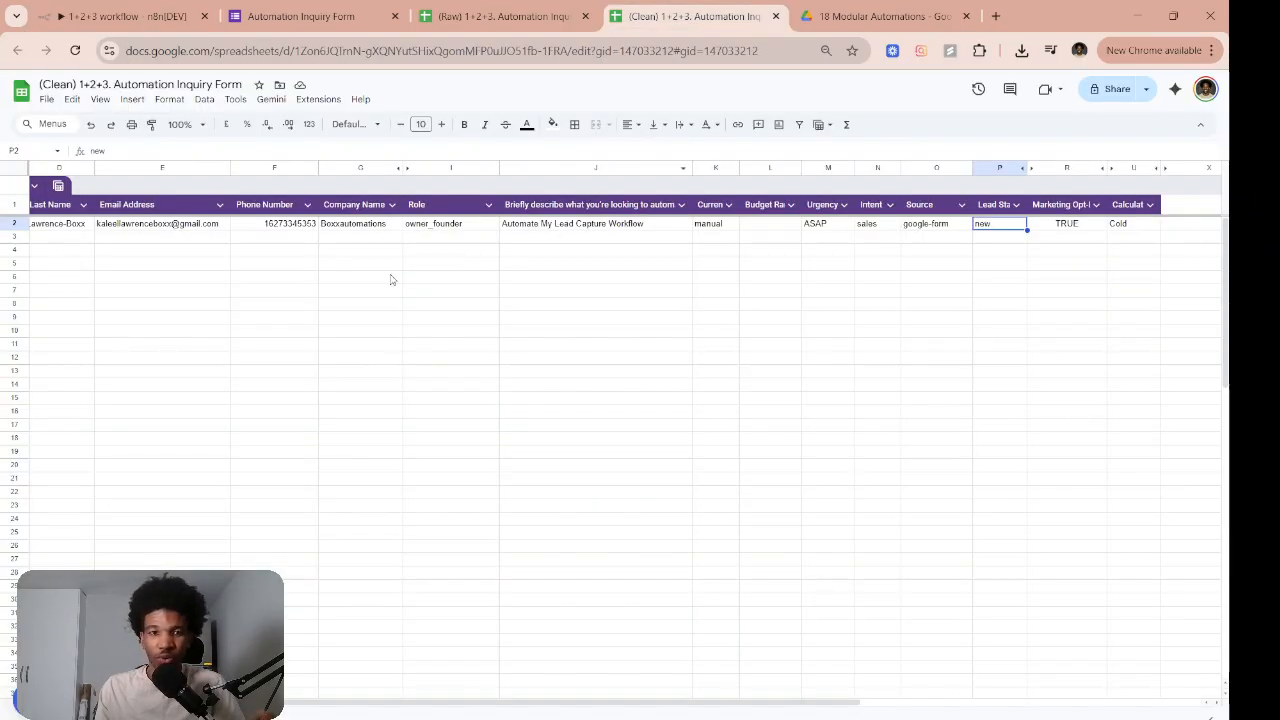
{"action": "scroll", "coordinate": [150, 240], "scroll_direction": "left", "scroll_amount": 2}
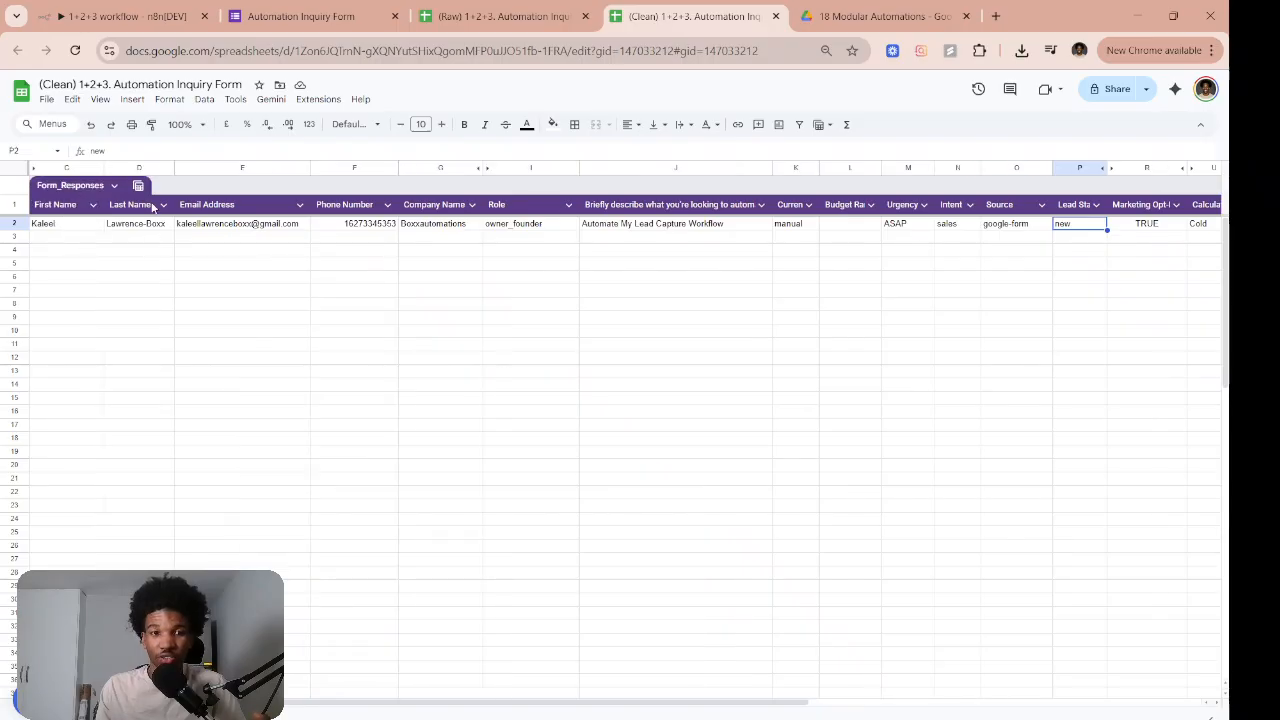
{"action": "left_click", "coordinate": [131, 26]}
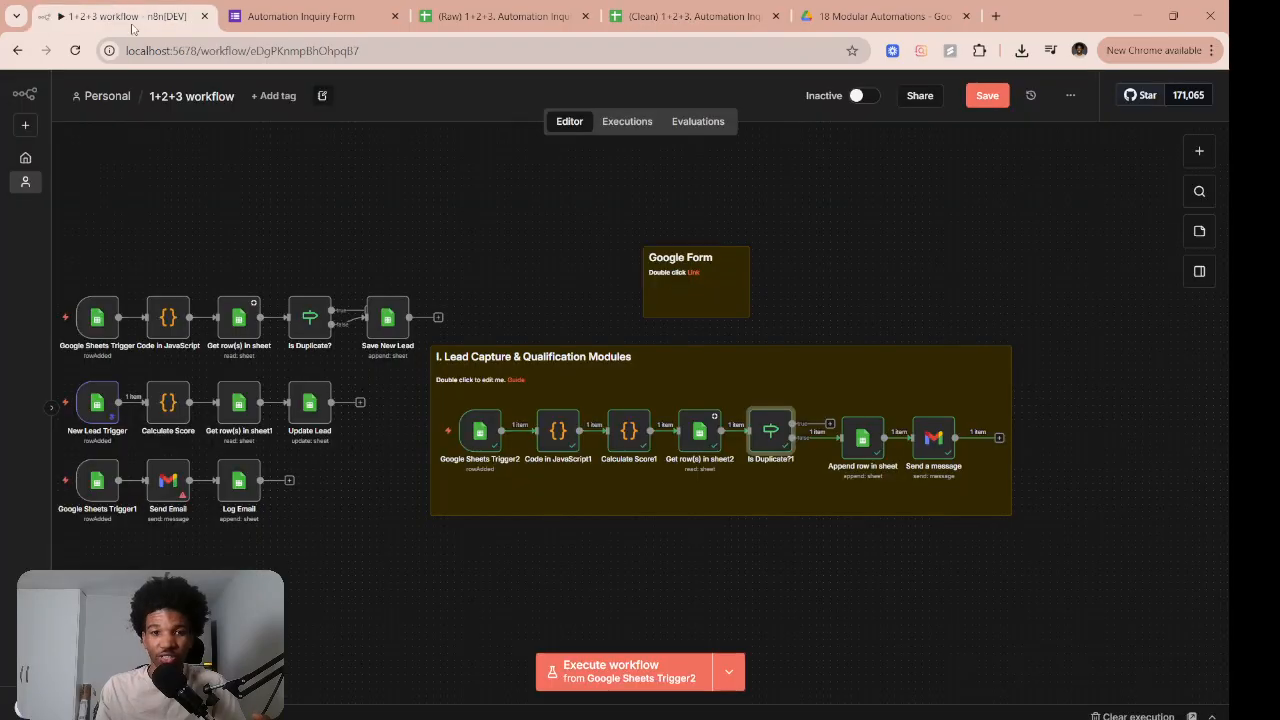
{"action": "double_click", "coordinate": [765, 430]}
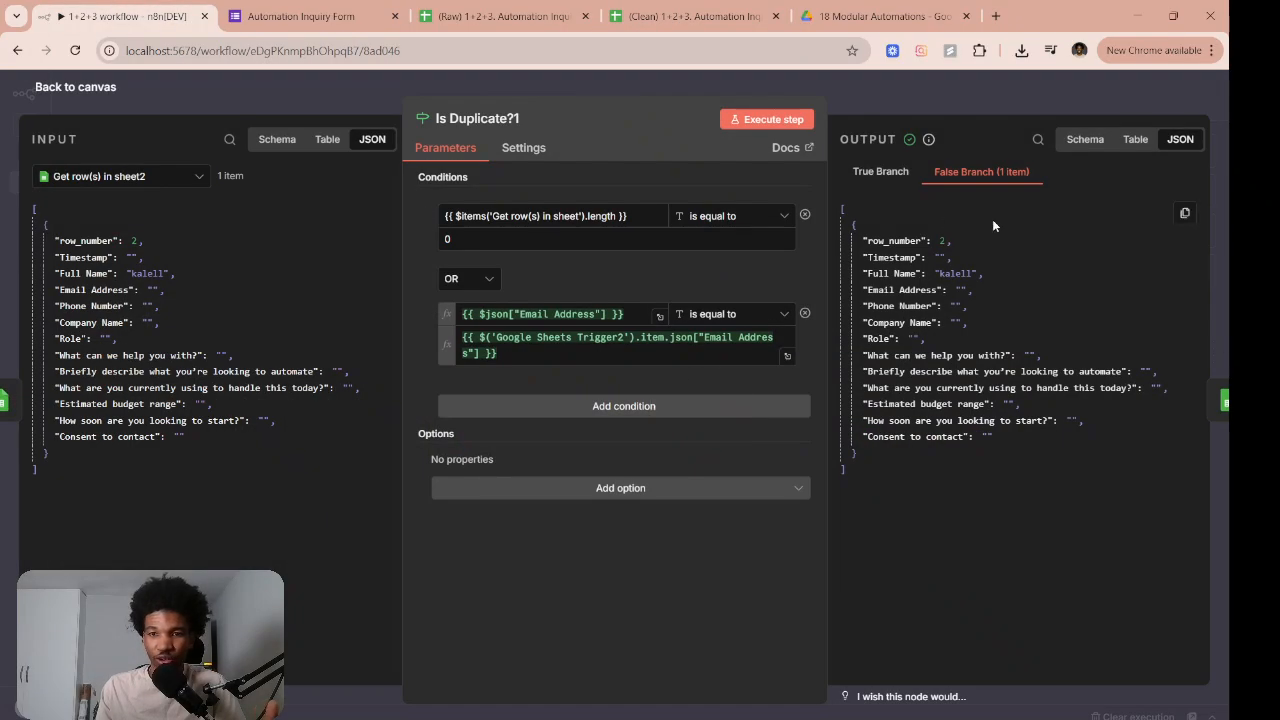
{"action": "left_click", "coordinate": [958, 92]}
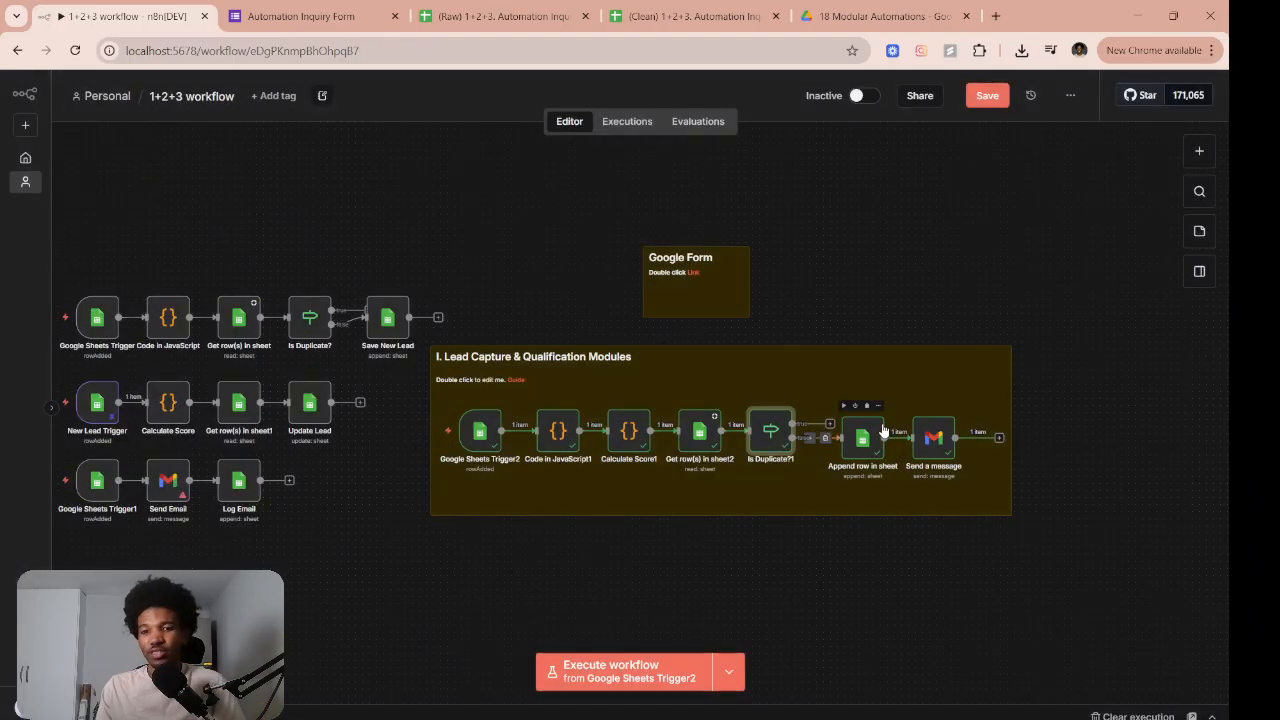
{"action": "scroll", "coordinate": [910, 420], "scroll_direction": "left", "scroll_amount": 2}
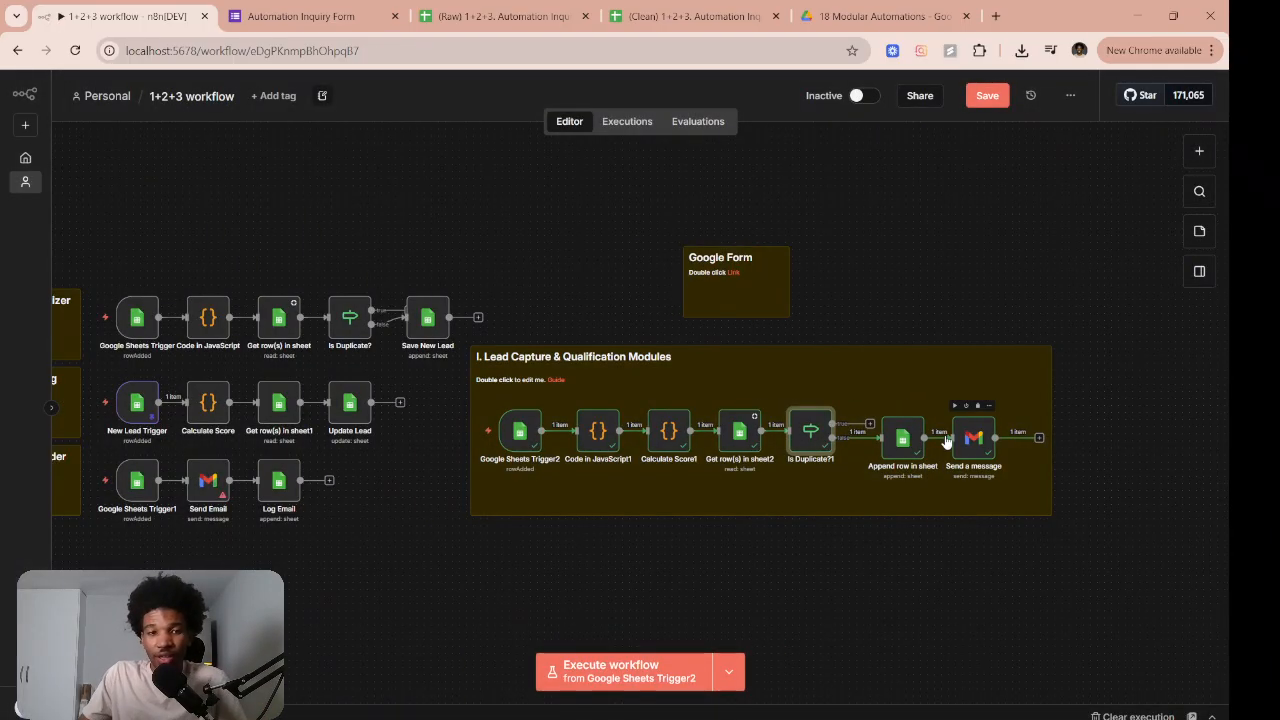
{"action": "scroll", "coordinate": [946, 442], "scroll_direction": "left", "scroll_amount": 3}
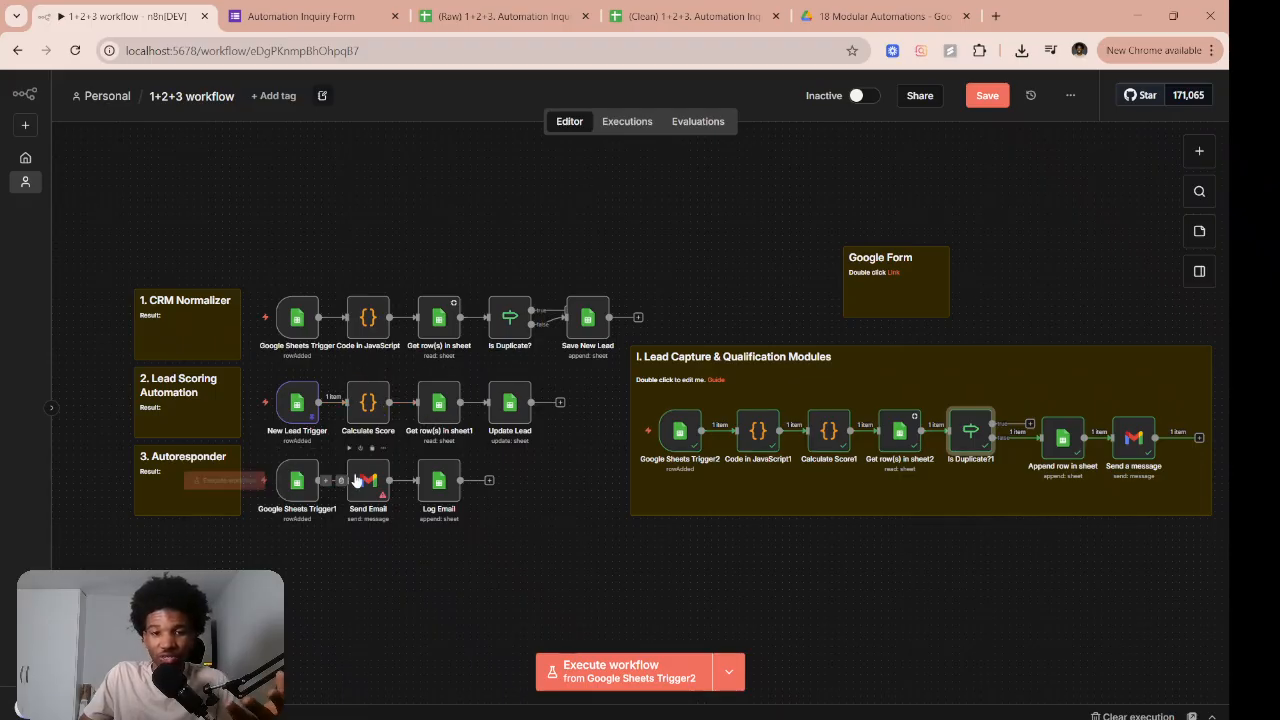
{"action": "scroll", "coordinate": [600, 370], "scroll_direction": "right", "scroll_amount": 2}
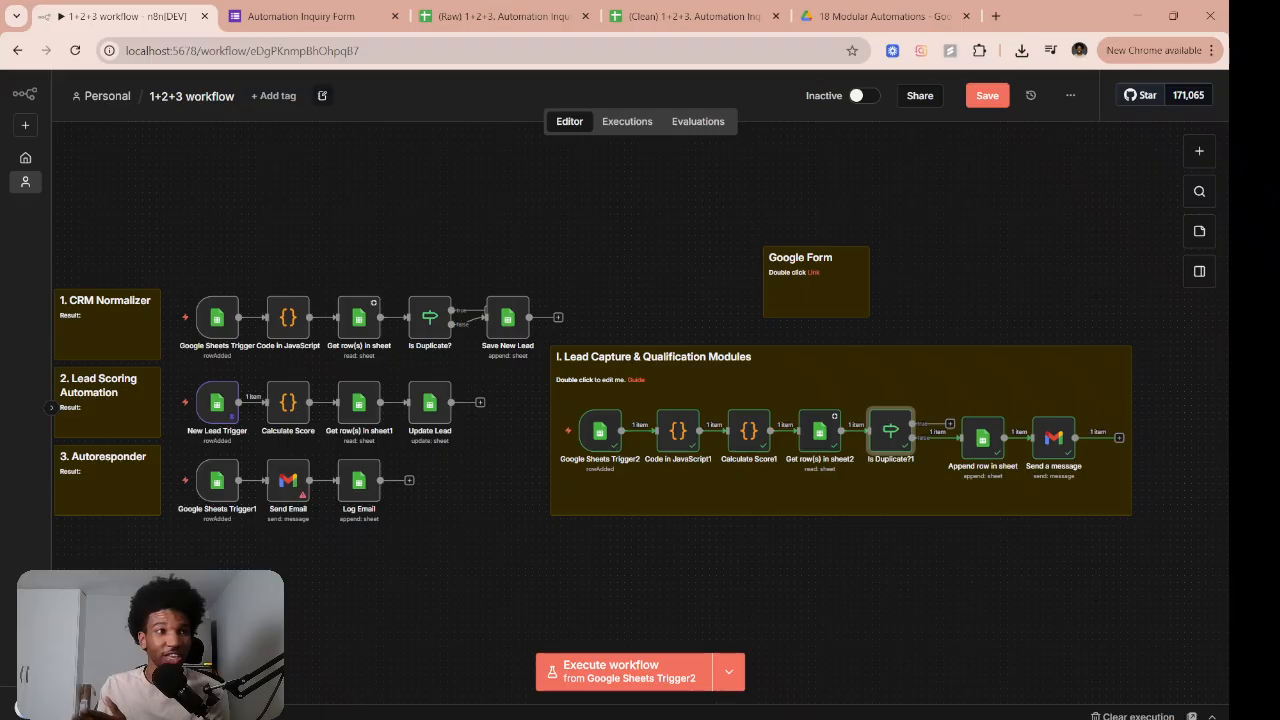
{"action": "mouse_move", "coordinate": [620, 420]}
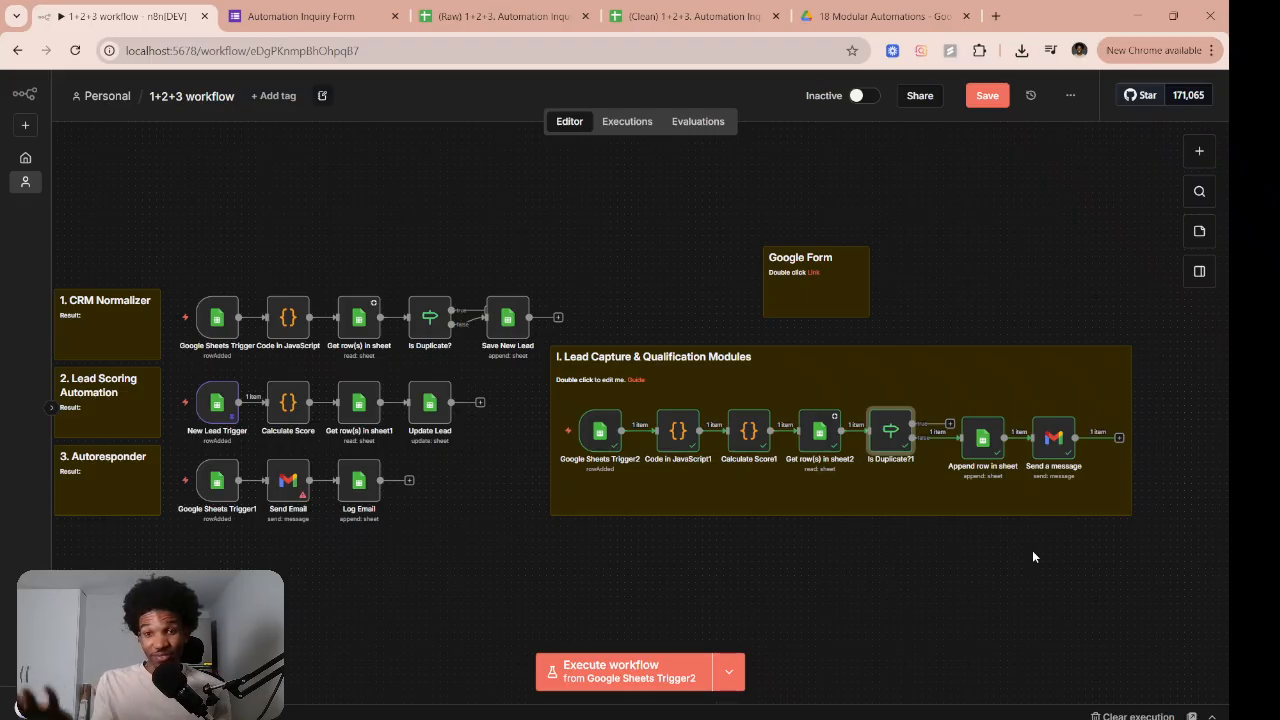
{"action": "scroll", "coordinate": [985, 475], "scroll_direction": "left", "scroll_amount": 2}
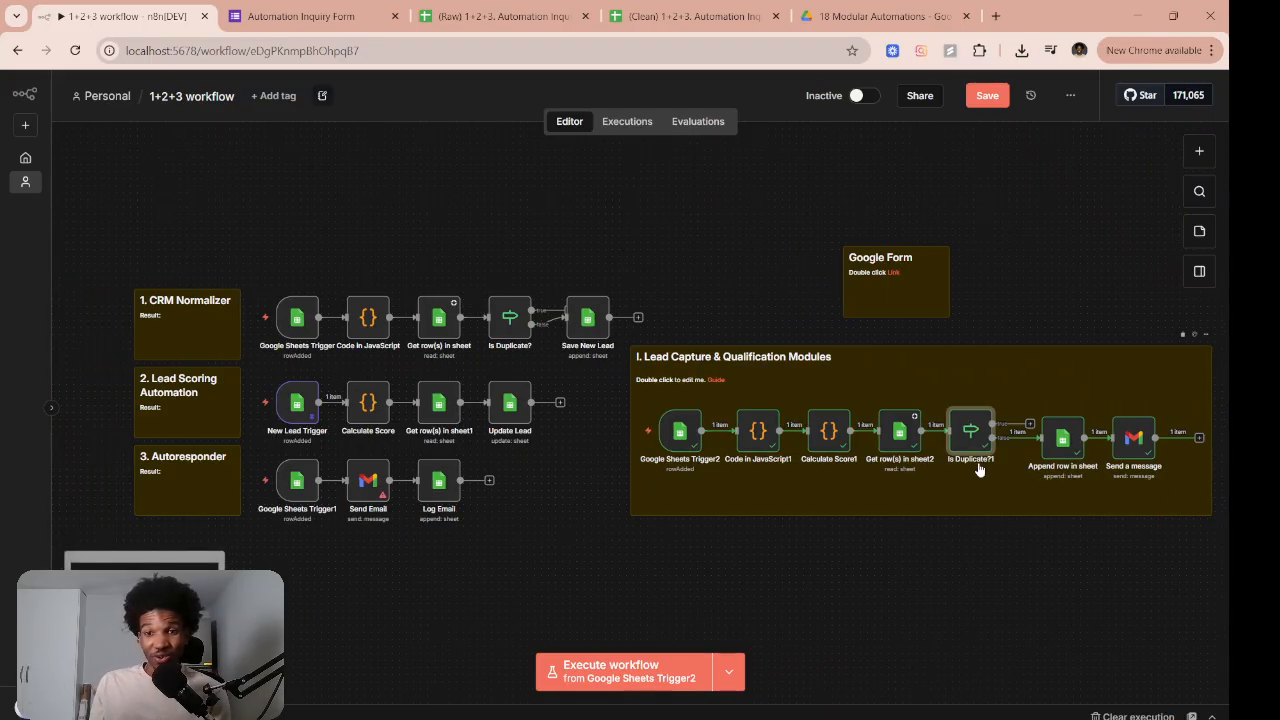
{"action": "scroll", "coordinate": [979, 470], "scroll_direction": "right", "scroll_amount": 1}
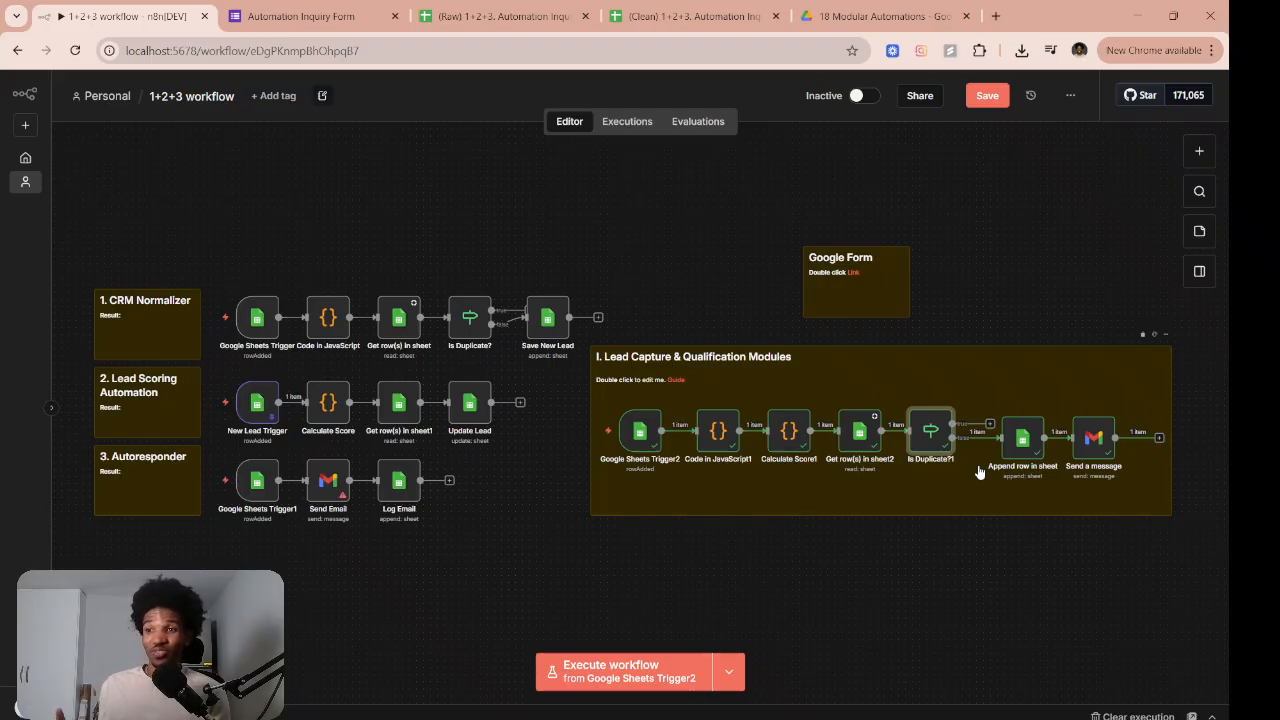
{"action": "scroll", "coordinate": [900, 432], "scroll_direction": "left", "scroll_amount": 1}
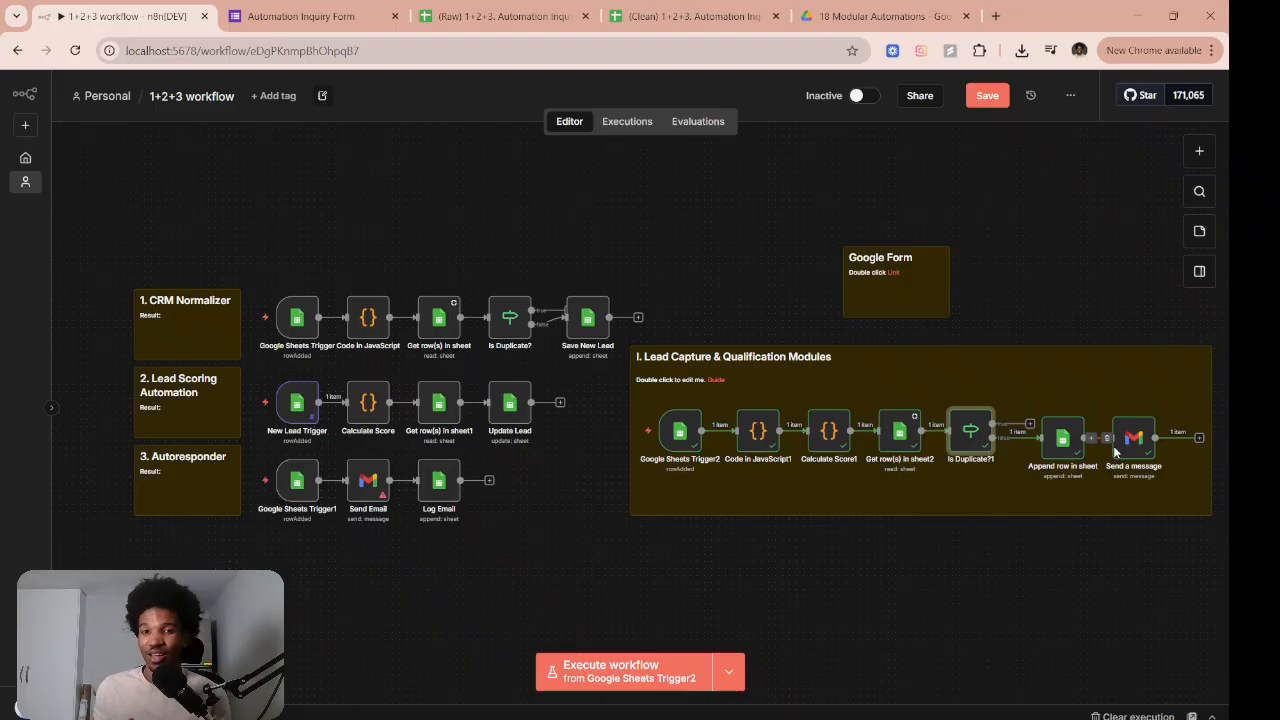
{"action": "left_click", "coordinate": [360, 16]}
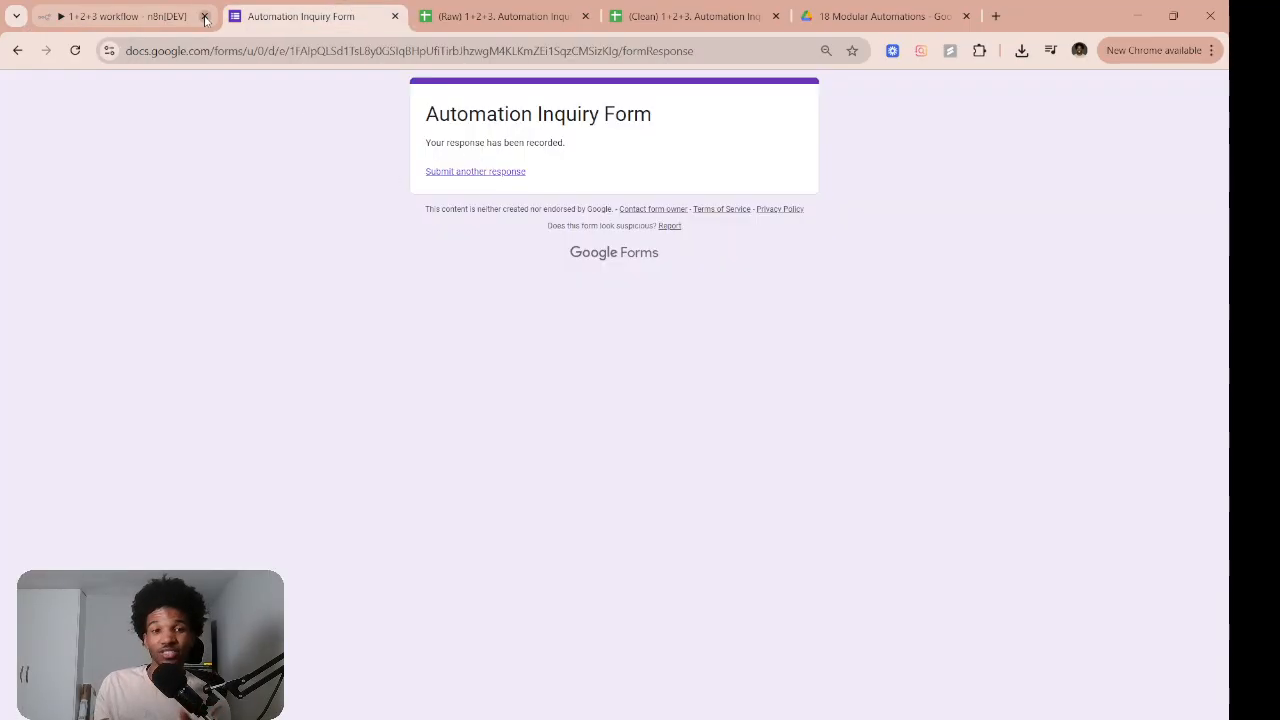
{"action": "left_click", "coordinate": [125, 16]}
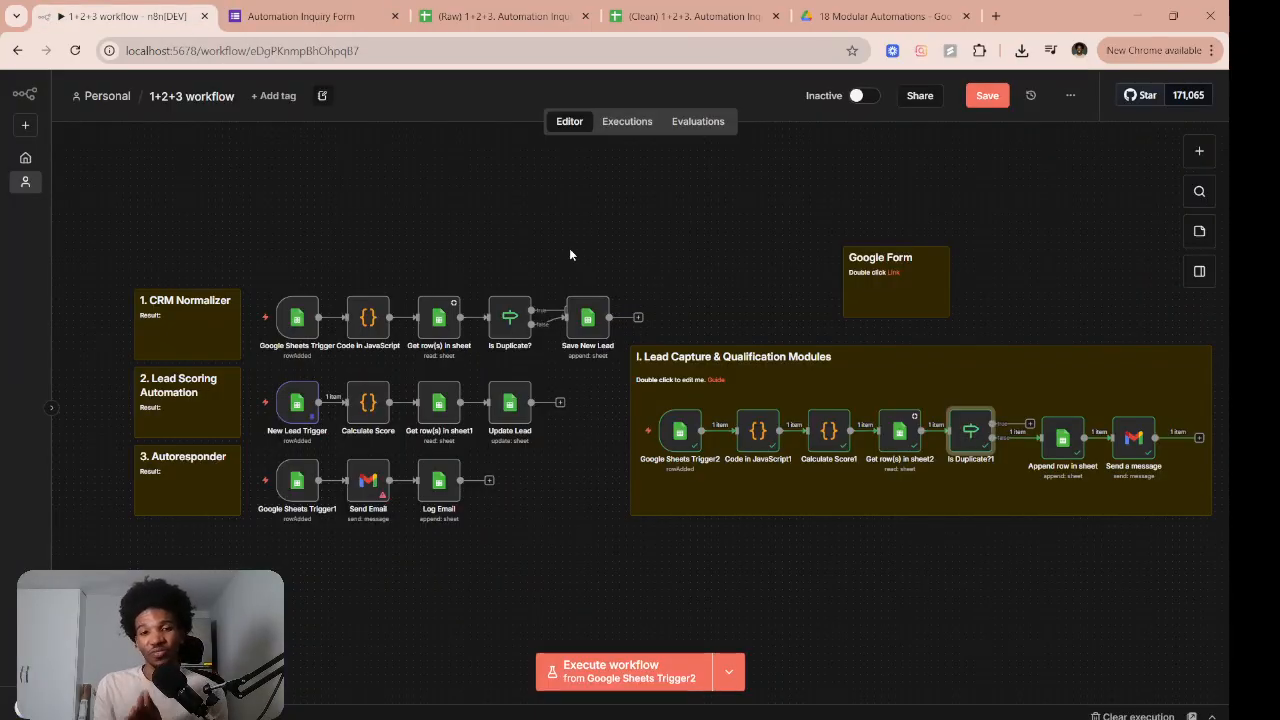